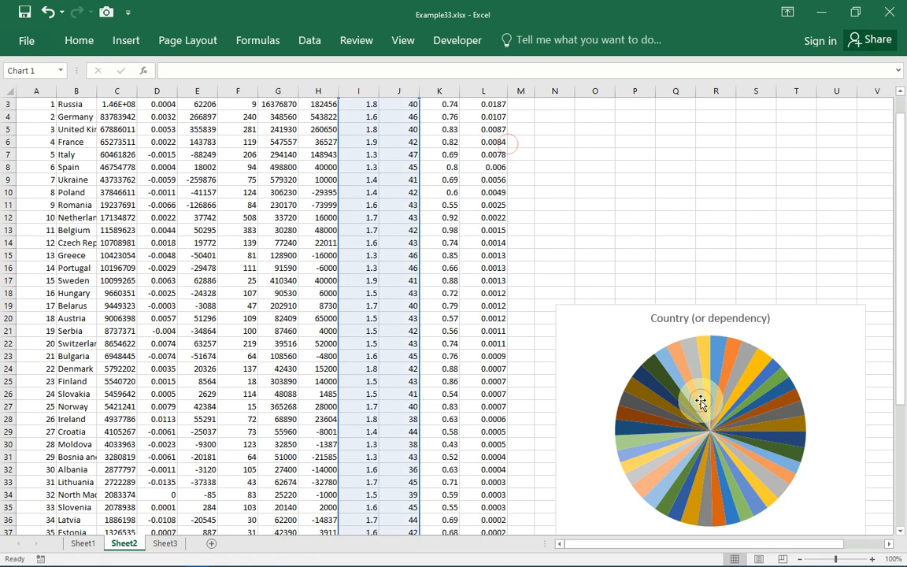
- Move the pie chart up beside the data table, select cell K14, and show the Review options
left_click_drag(642, 320, 652, 146)
left_click(450, 236)
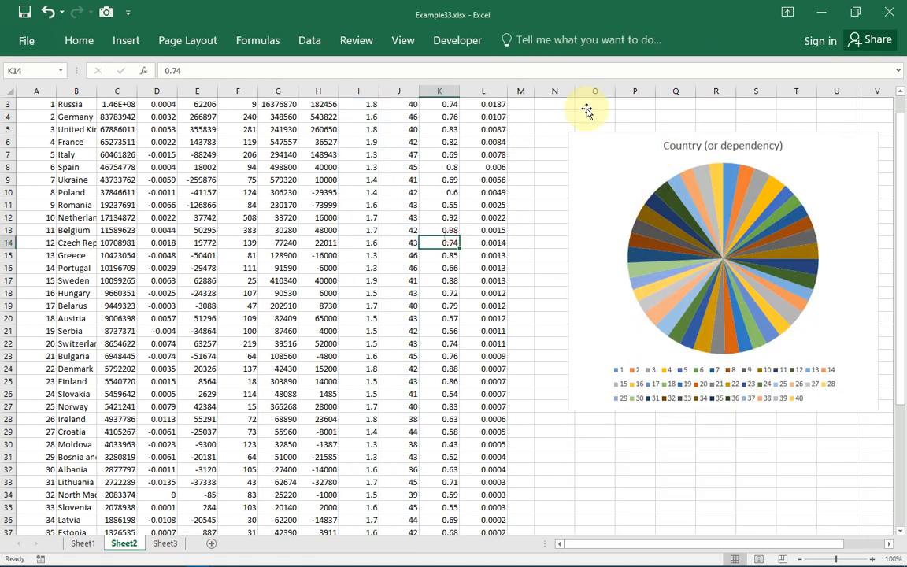
left_click(349, 44)
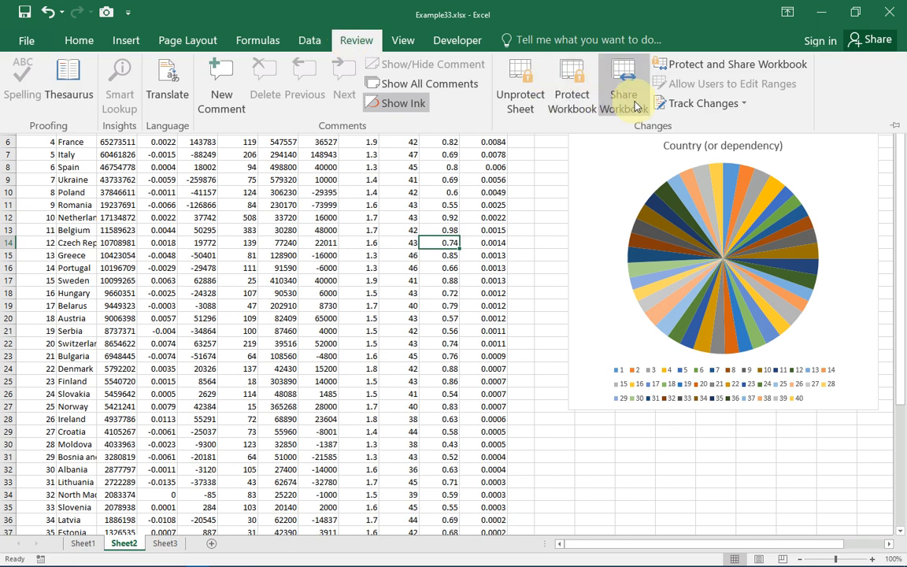
- Choose Unprotect Sheet to bring up Sheet2's password prompt
left_click(520, 109)
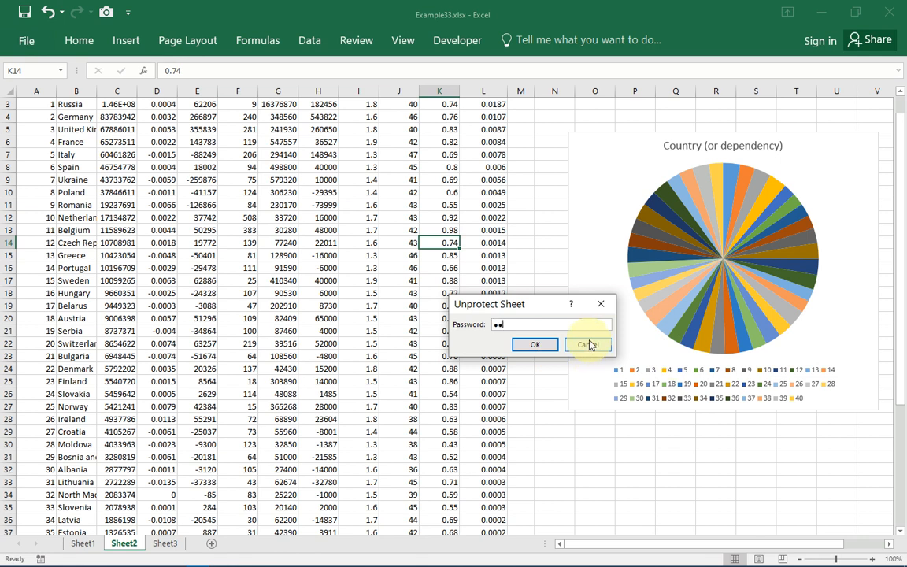
left_click(536, 344)
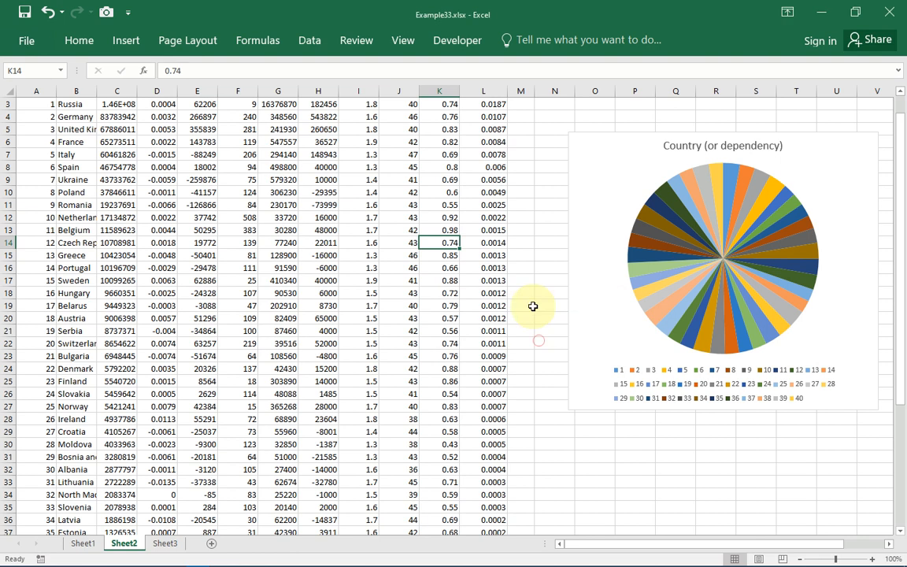
left_click(517, 267)
left_click(488, 234)
left_click(491, 257)
left_click(482, 314)
left_click(503, 375)
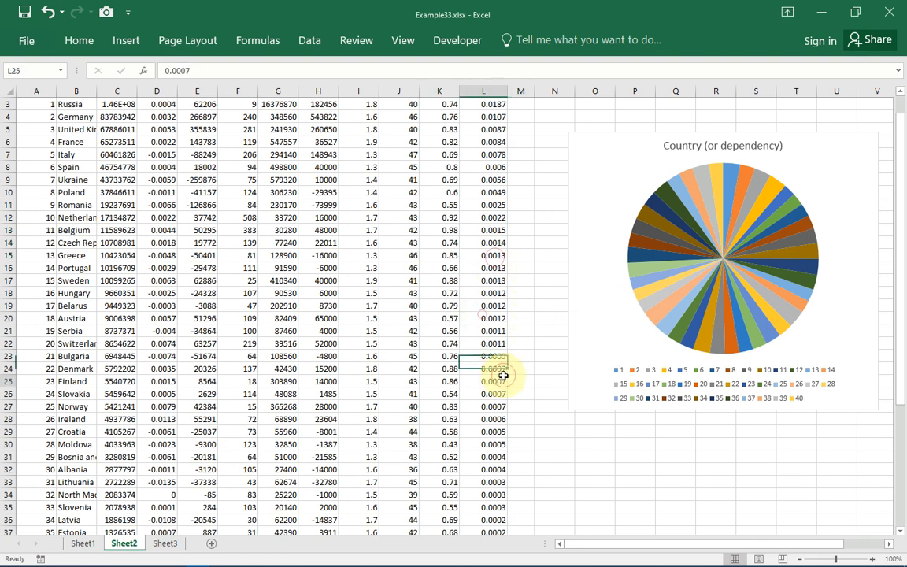
left_click(500, 430)
left_click(480, 192)
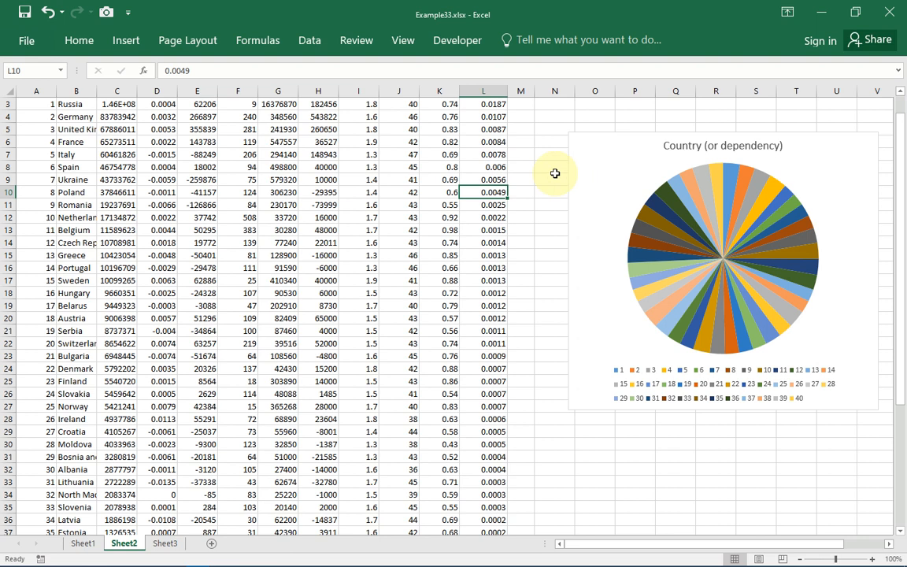
left_click(524, 156)
left_click(371, 180)
left_click(40, 191)
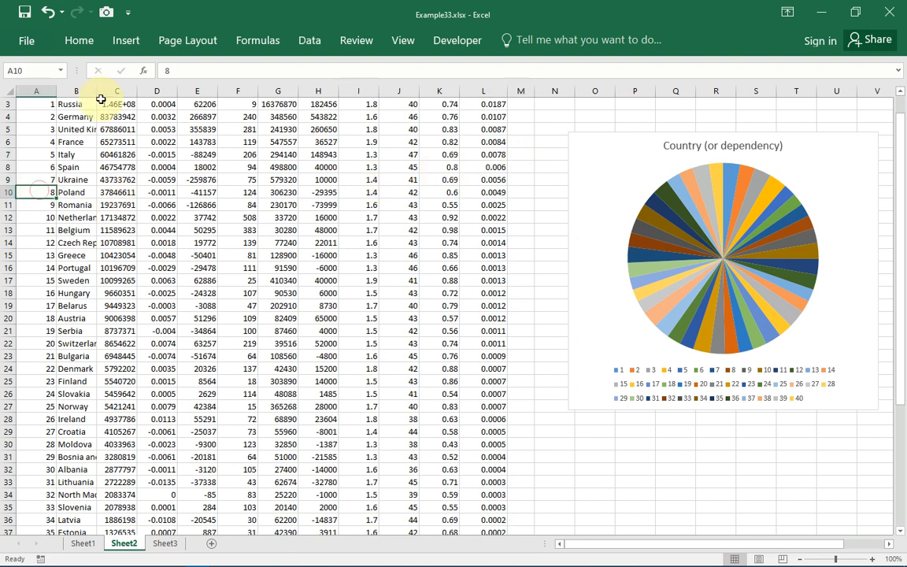
scroll(101, 99, "up", 1)
left_click(70, 140)
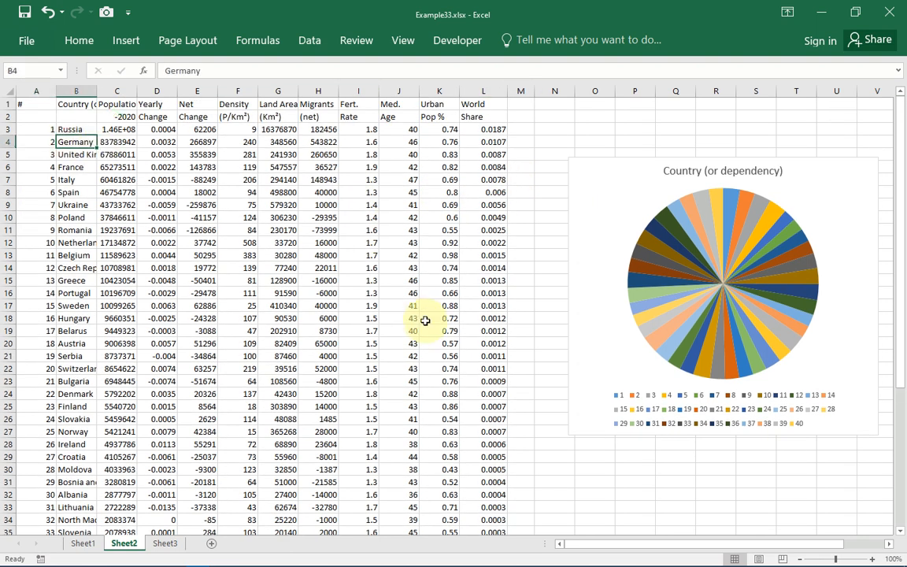
left_click(622, 294)
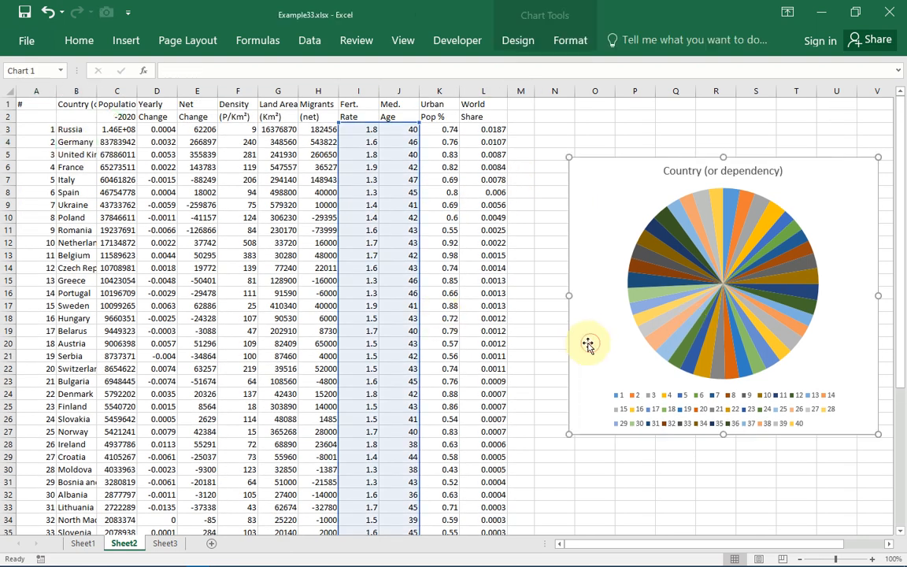
left_click(558, 448)
left_click(568, 476)
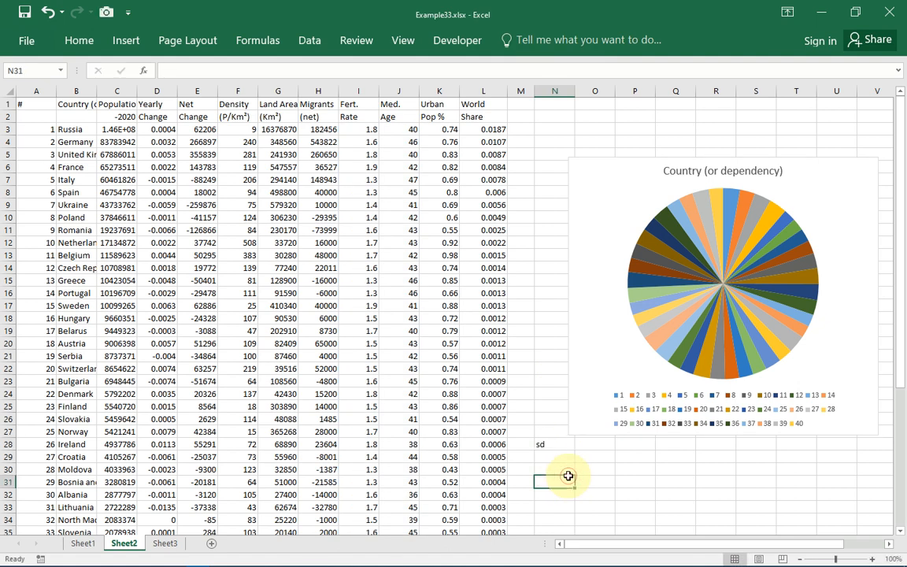
left_click(550, 445)
key("Delete")
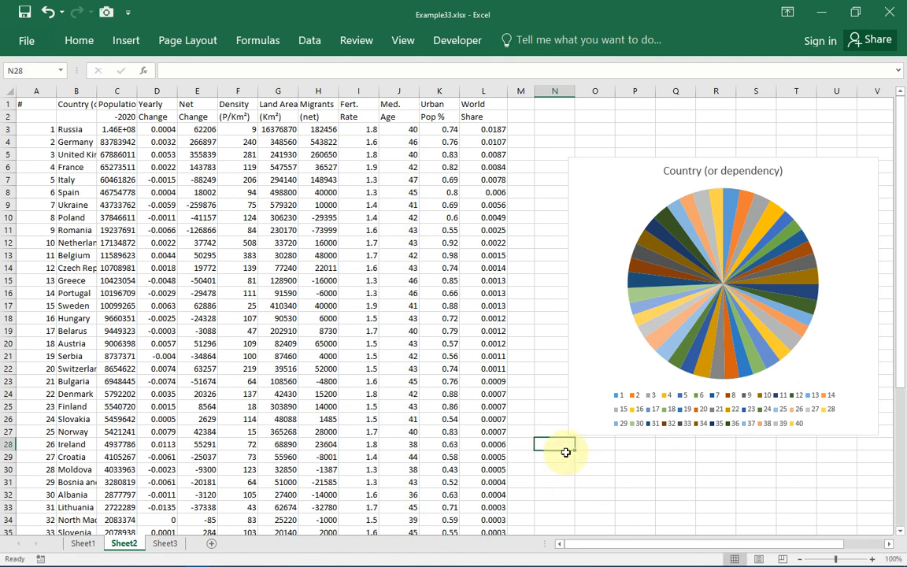
left_click(556, 341)
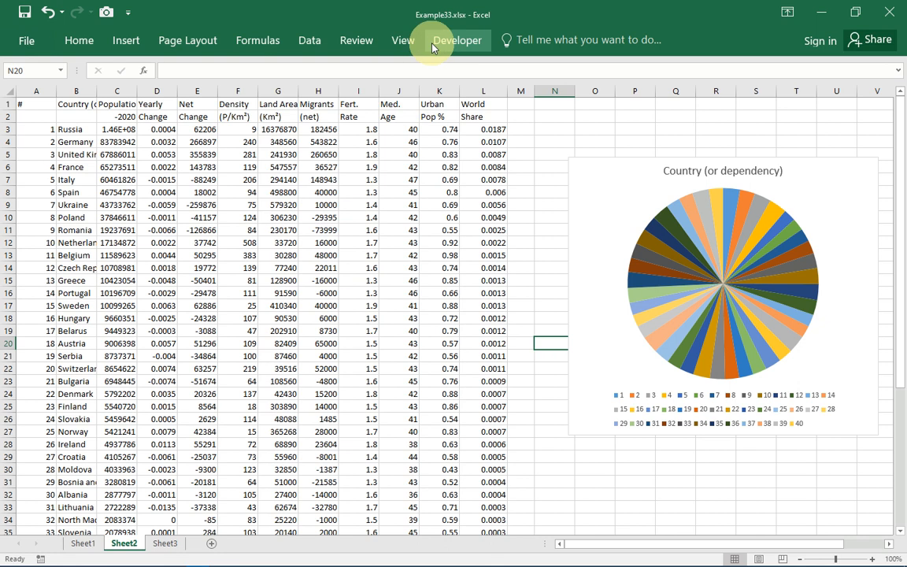
- Protect Sheet2 with a new, confirmed password, keeping all listed user actions allowed
left_click(350, 45)
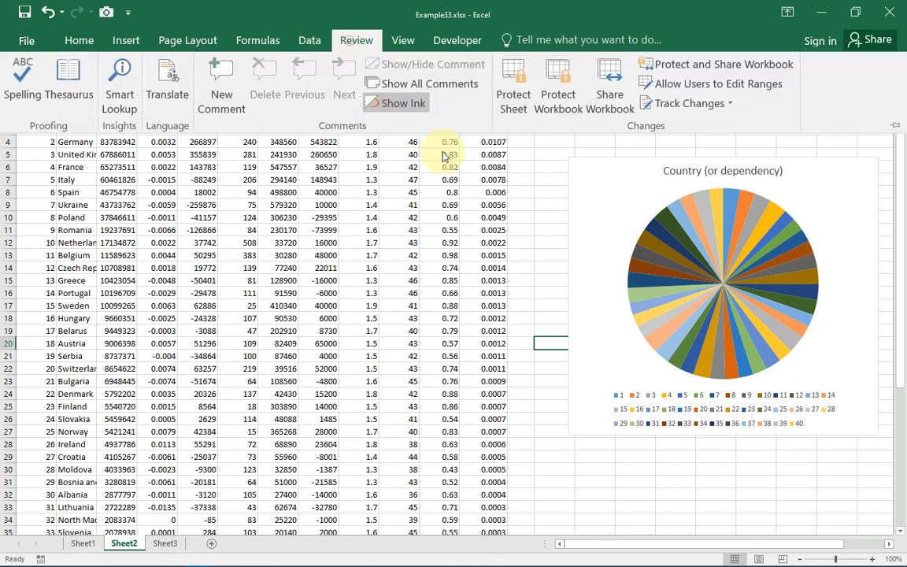
left_click(519, 106)
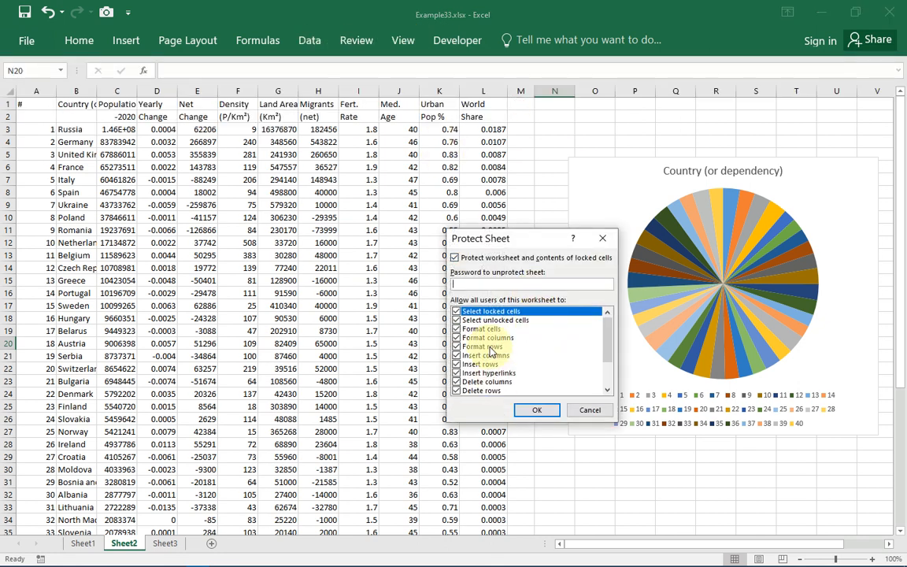
left_click_drag(610, 342, 606, 315)
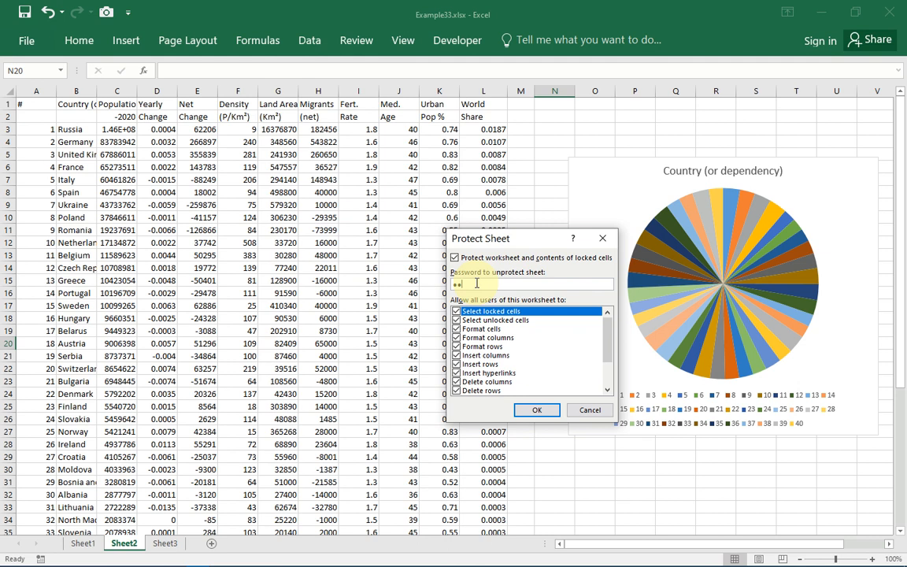
left_click(536, 411)
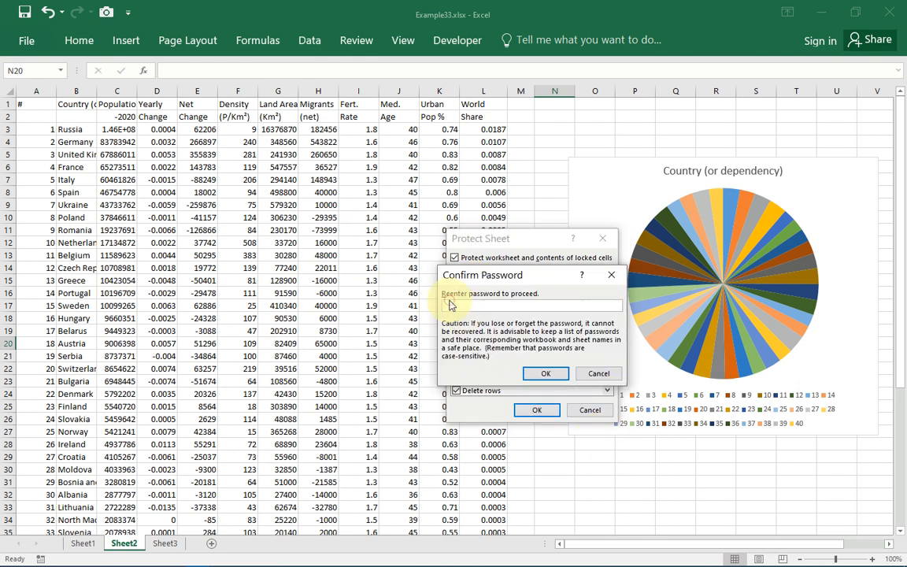
left_click(542, 377)
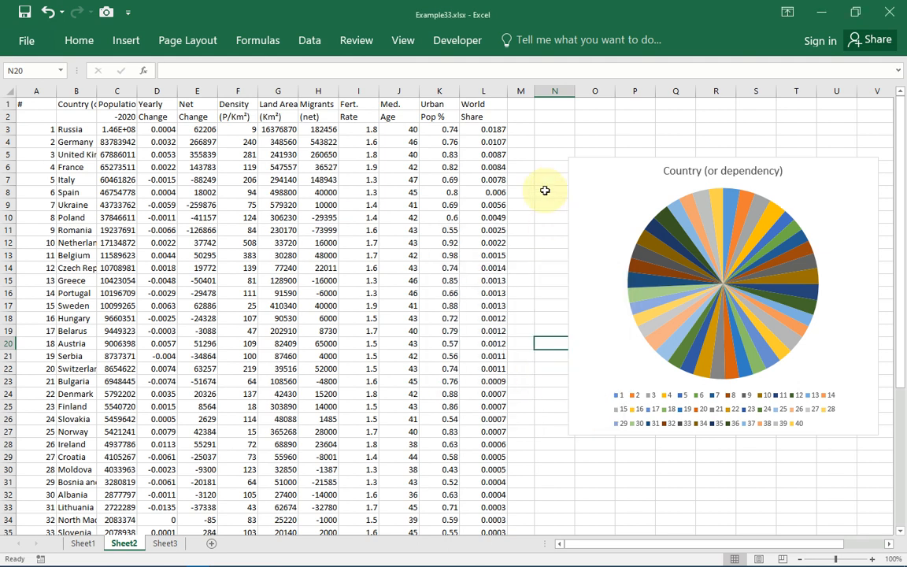
left_click(554, 152)
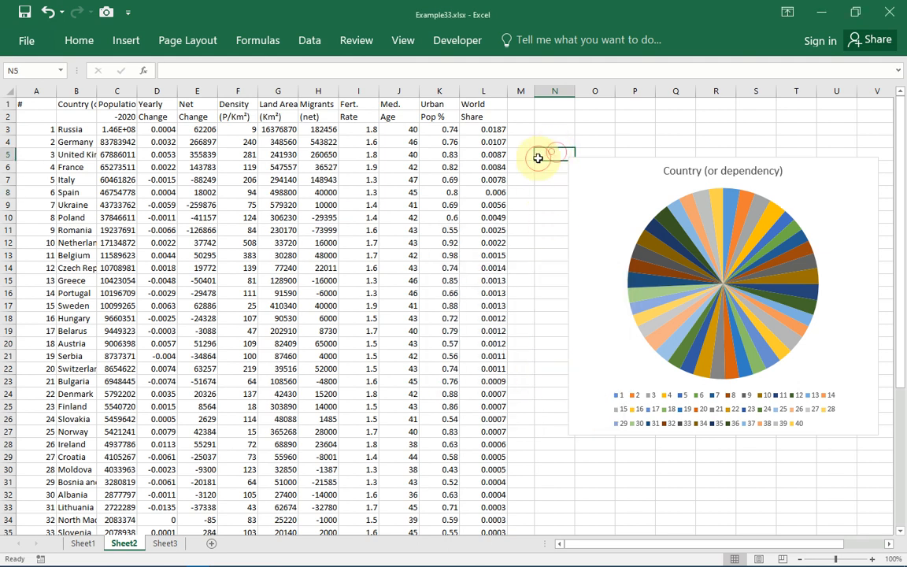
left_click(492, 166)
left_click(495, 180)
left_click(673, 184)
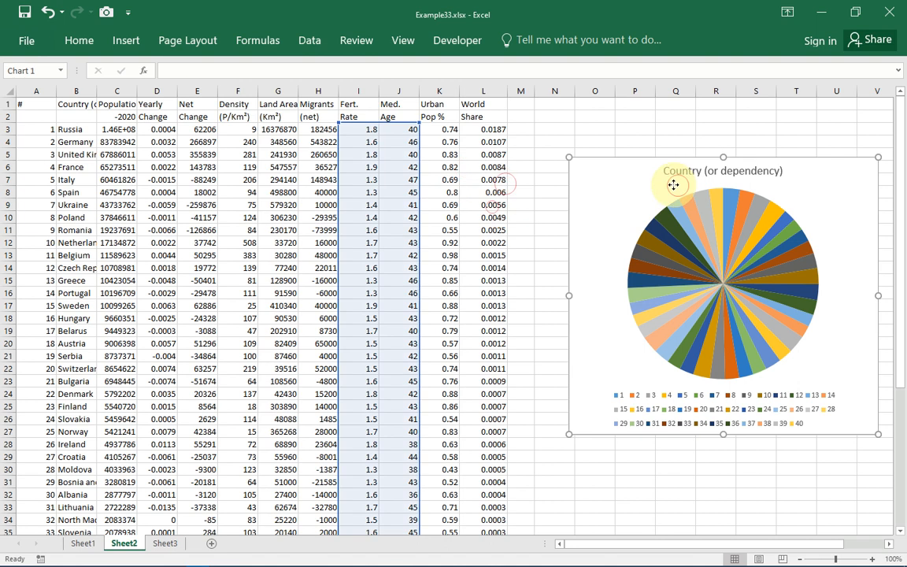
mouse_move(673, 184)
left_mouse_down()
mouse_move(664, 198)
mouse_move(667, 176)
left_mouse_up()
left_click(683, 223)
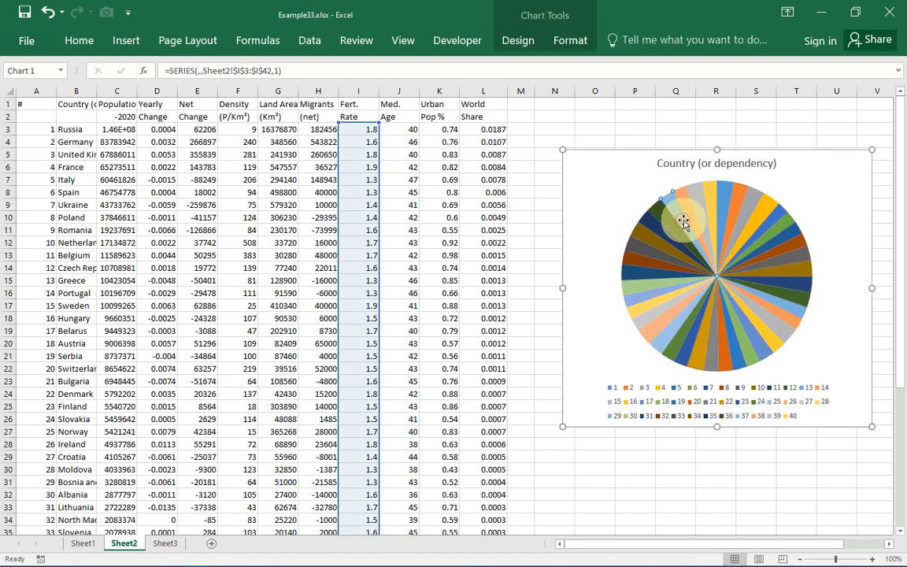
left_click(363, 244)
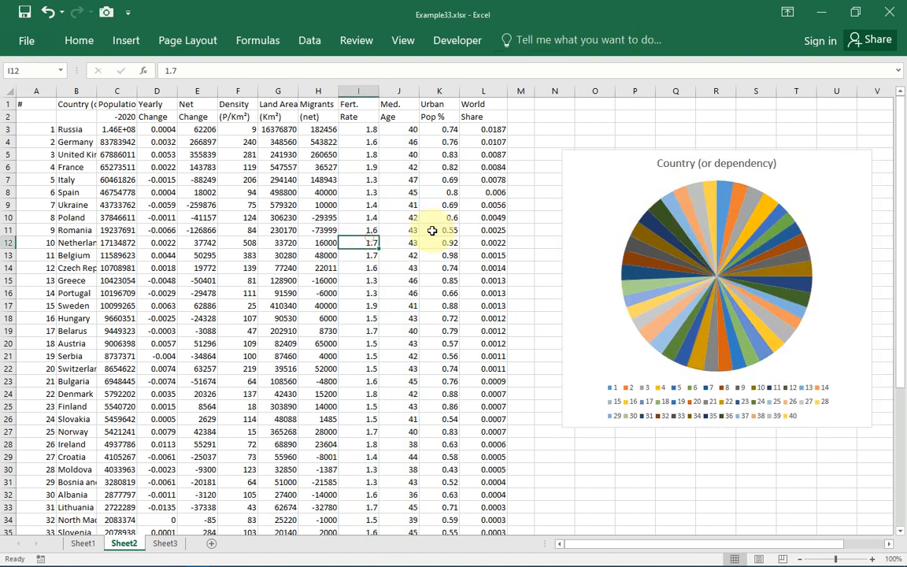
left_click(432, 230)
double_click(428, 228)
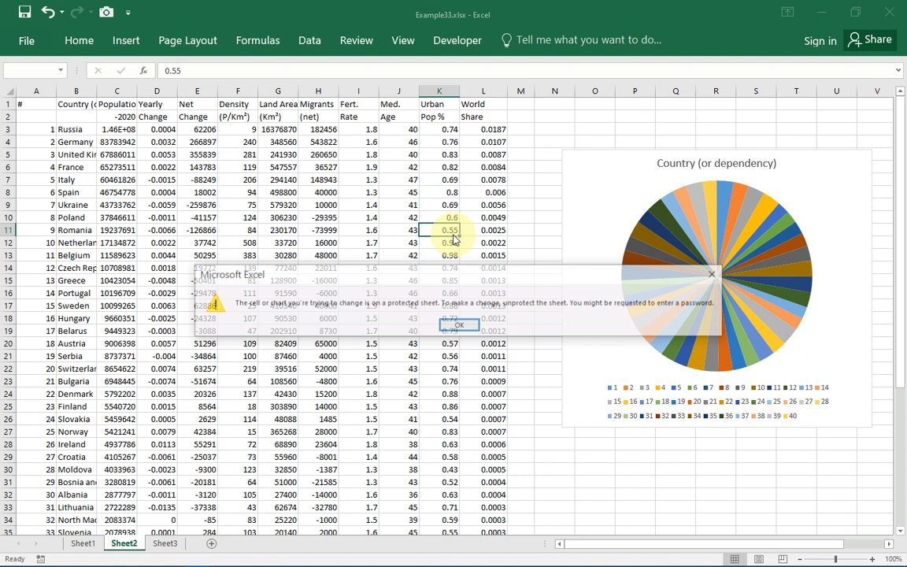
left_click(460, 326)
double_click(502, 377)
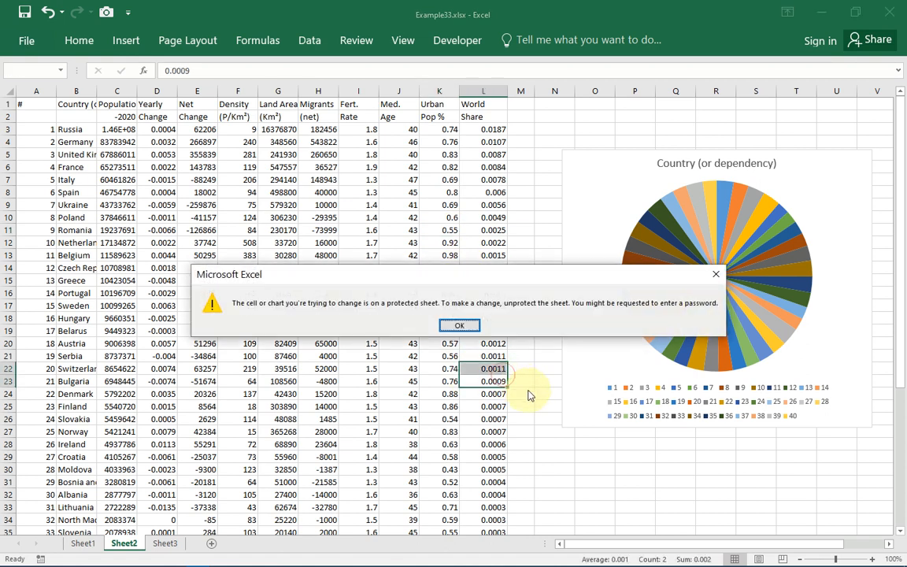
left_click(464, 324)
left_click(570, 155)
left_click(572, 130)
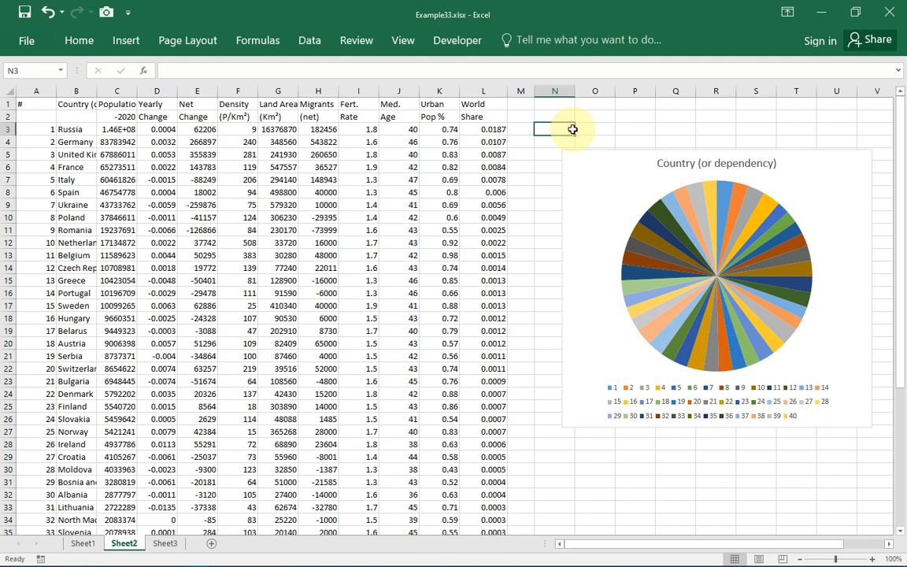
double_click(550, 128)
left_click(460, 325)
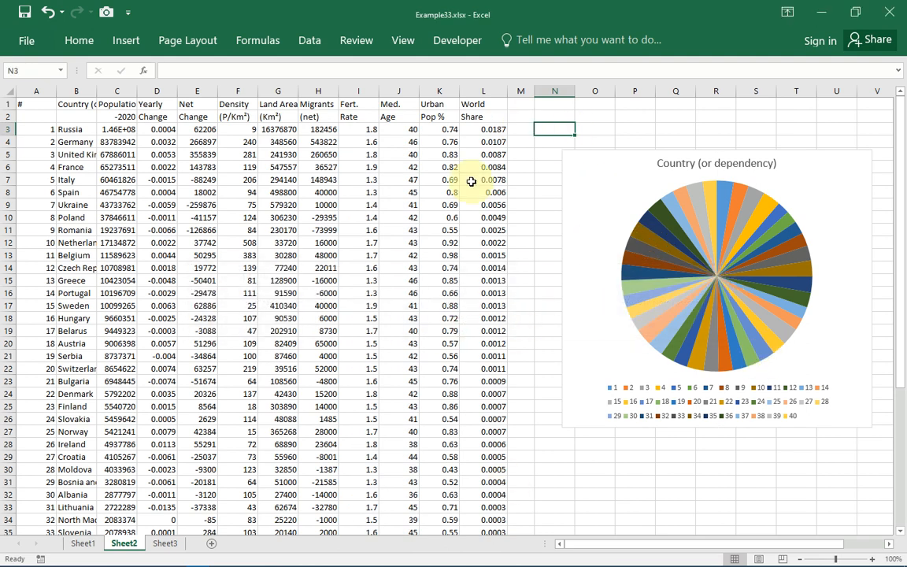
left_click(409, 242)
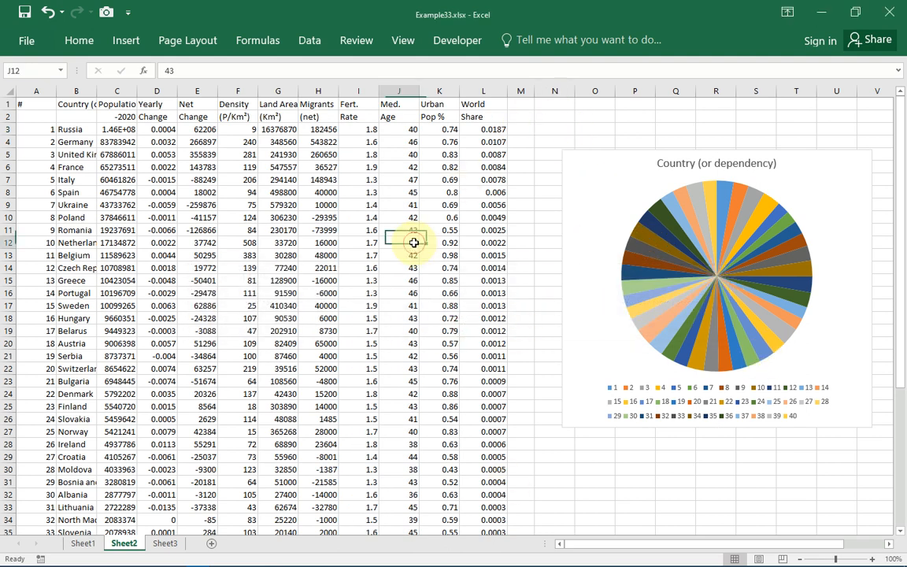
- Save and close Example33.xlsx, then show the Documents folder in File Explorer
left_click(888, 15)
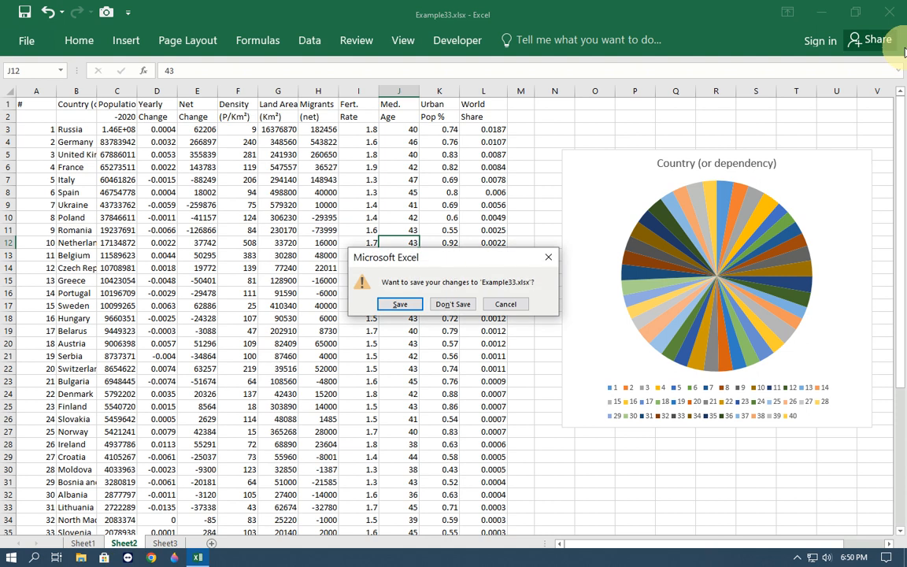
left_click(401, 307)
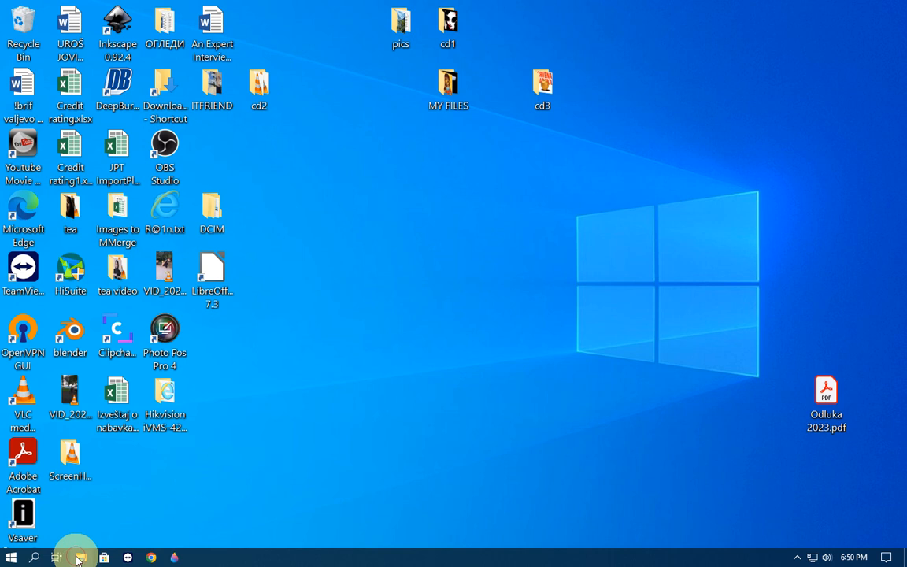
left_click(79, 557)
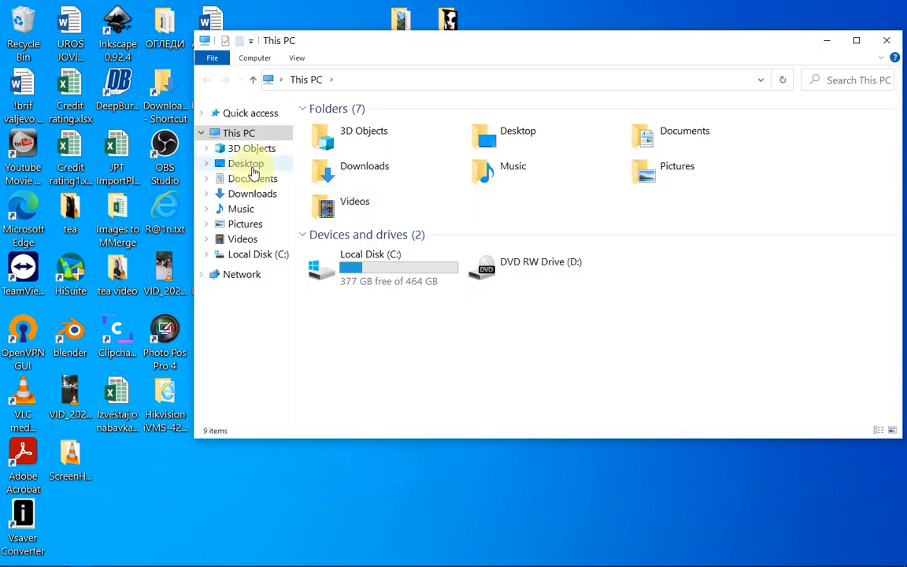
left_click(251, 178)
- Copy Example33.xlsx into Documents and select the new Example33 - Copy.xlsx
left_click(356, 128)
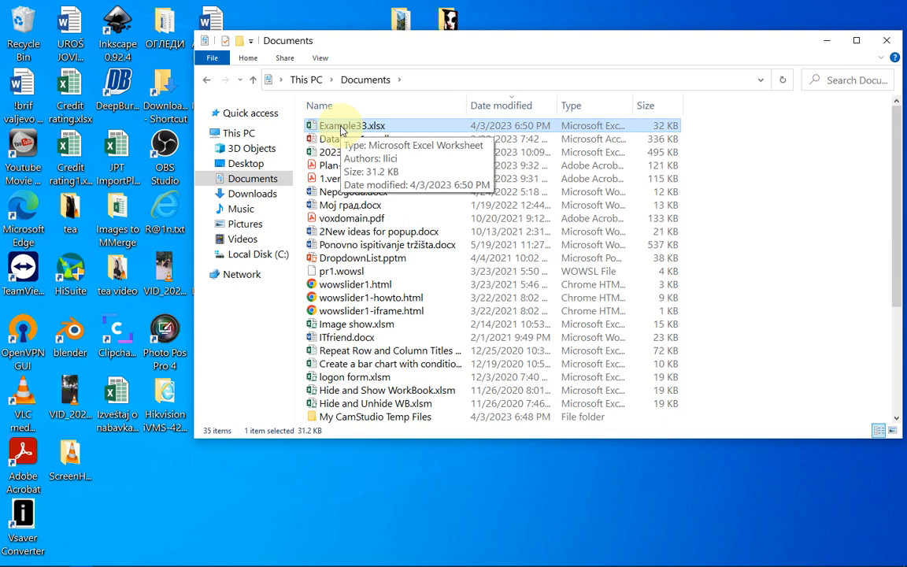
right_click(341, 130)
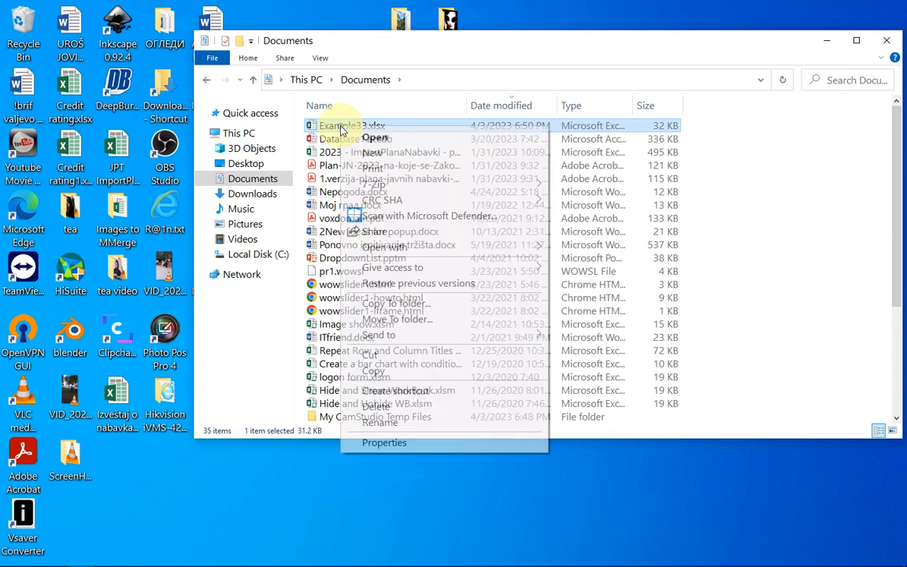
left_click(396, 304)
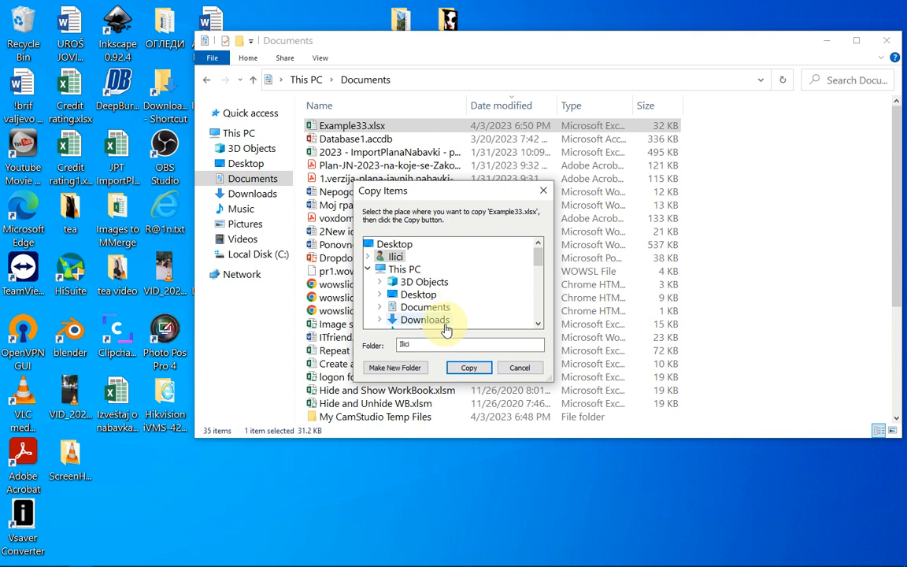
double_click(429, 308)
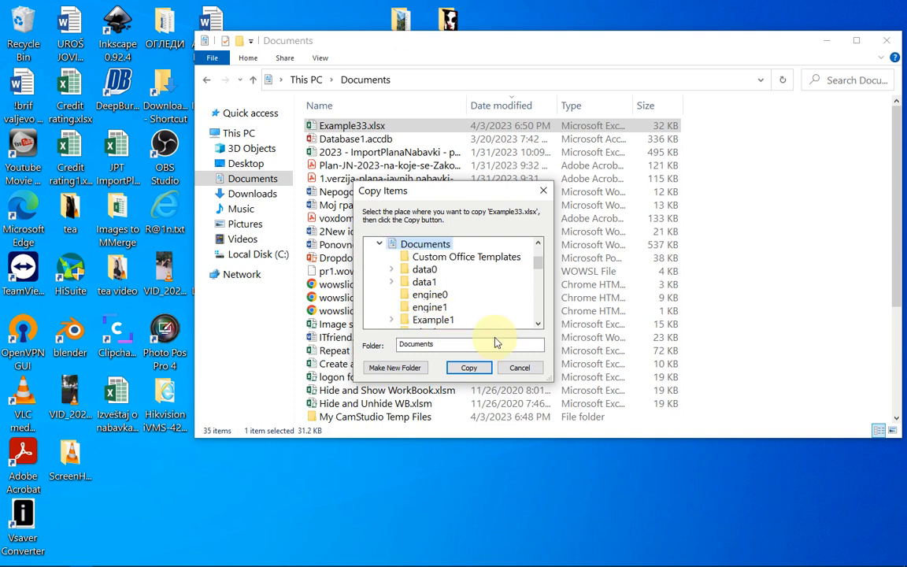
left_click(472, 370)
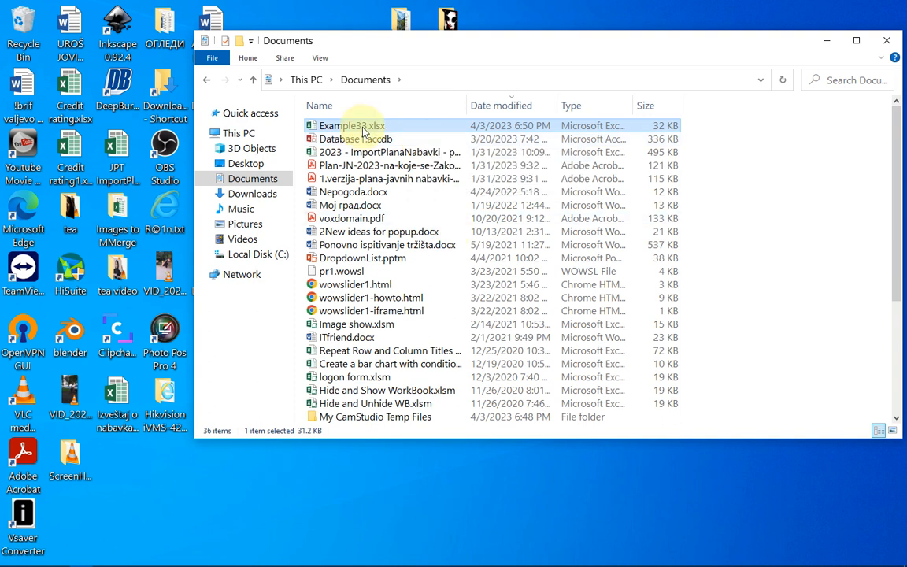
scroll(360, 196, "down", 5)
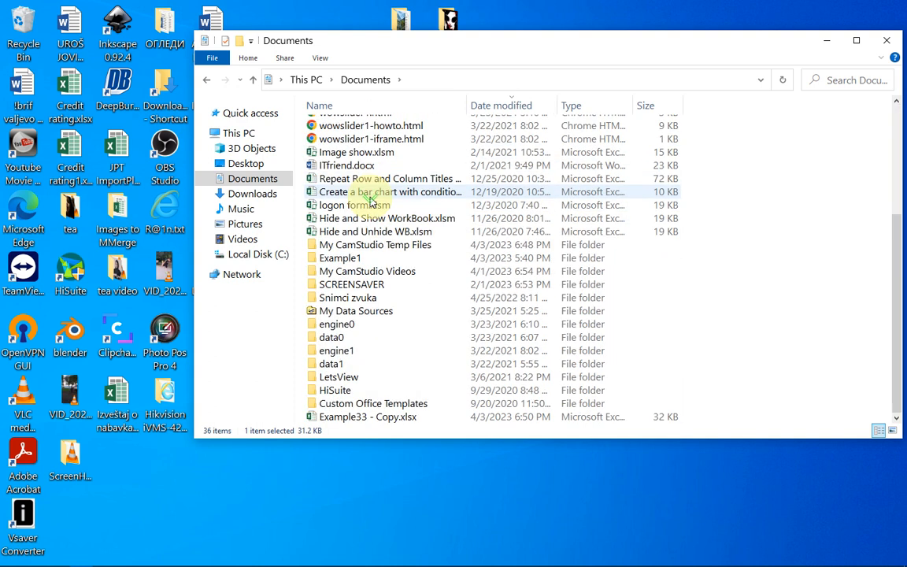
left_click(403, 422)
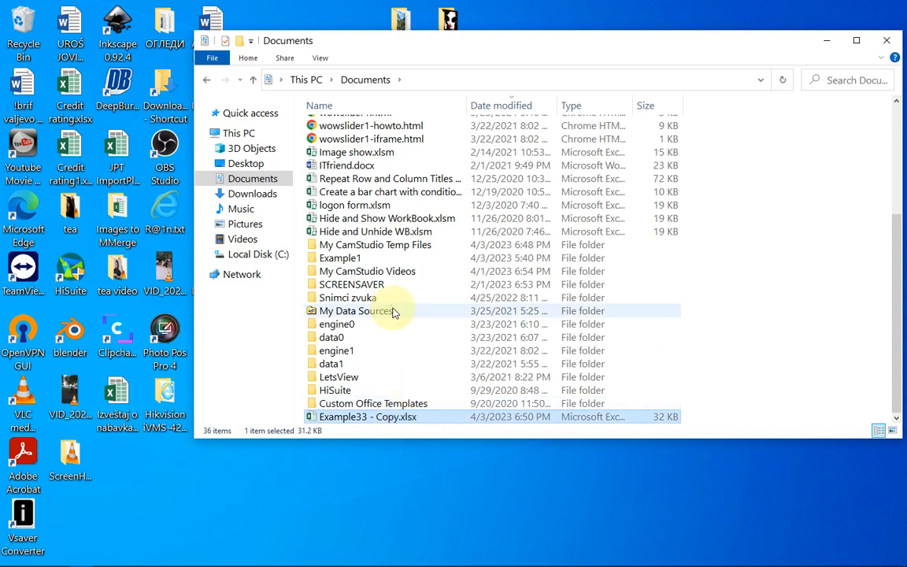
- Rename Example33 - Copy.xlsx to Example331.zip, accepting the file extension change
right_click(400, 423)
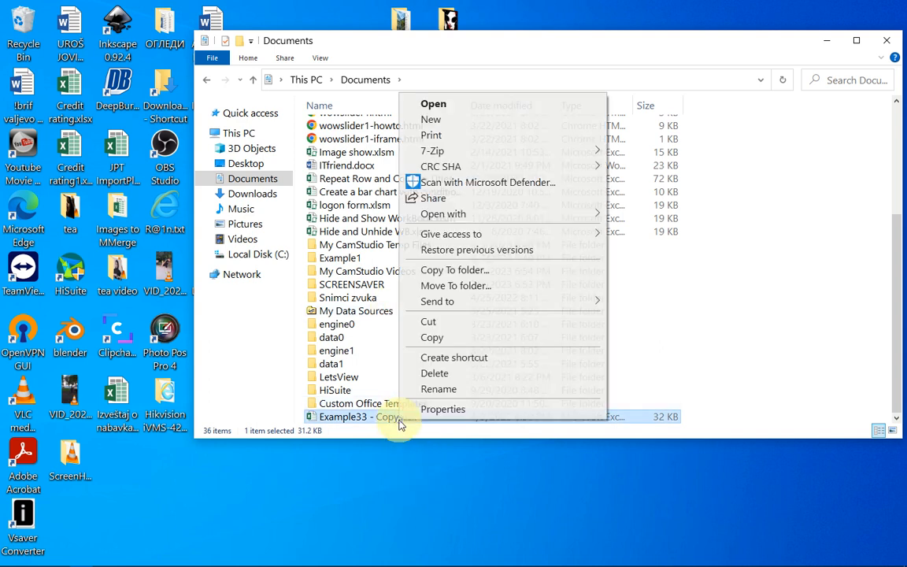
left_click(460, 391)
left_click_drag(397, 419, 369, 423)
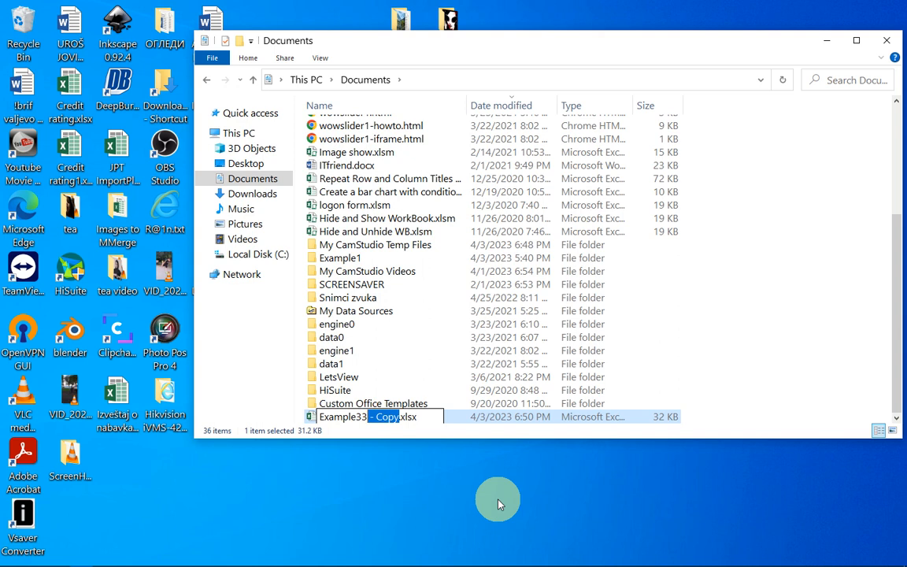
key("BackSpace")
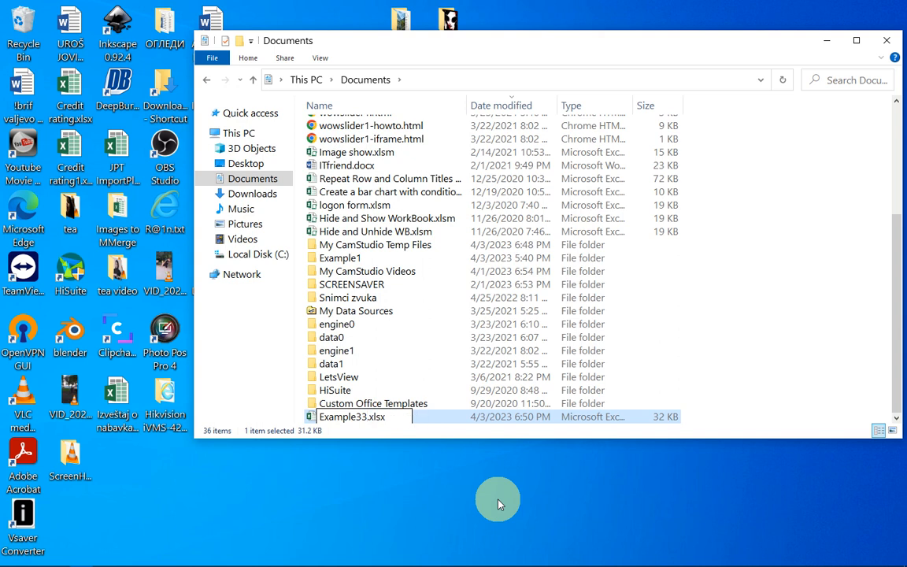
type("1")
left_click(389, 415)
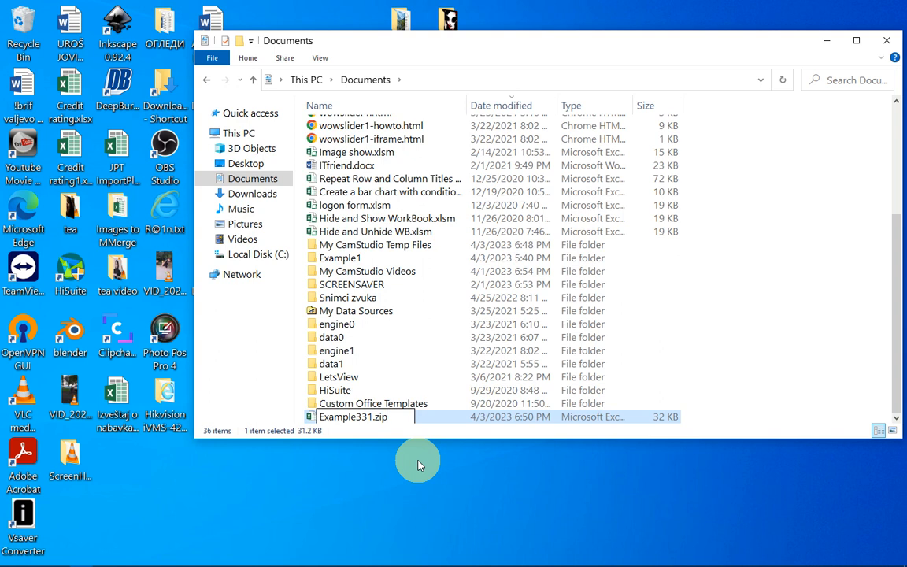
key("Return")
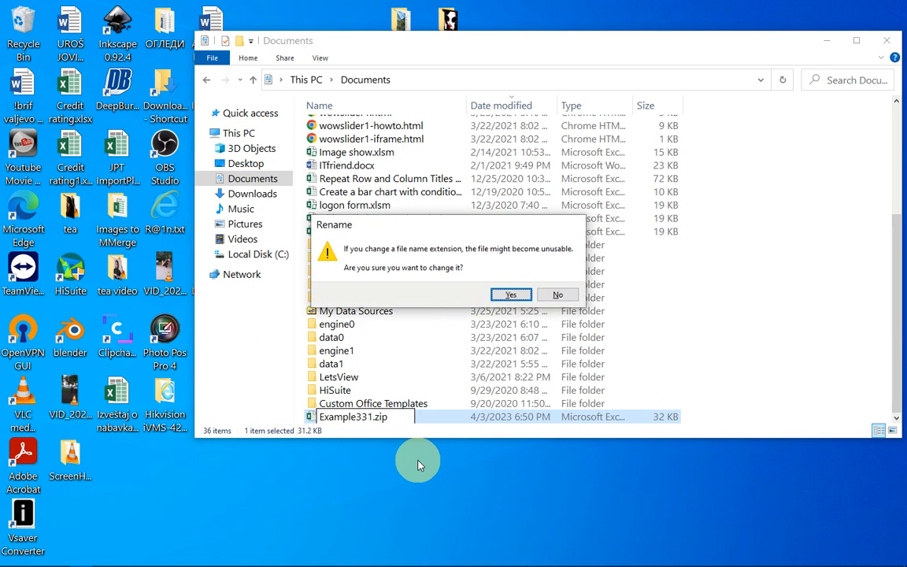
left_click(508, 294)
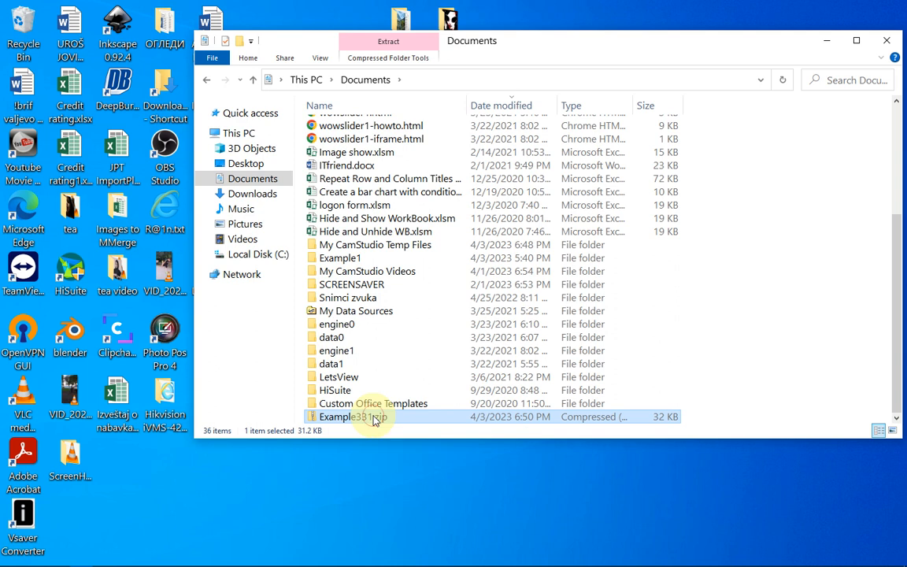
- Browse into Example331.zip down to its xl\worksheets folder
double_click(316, 423)
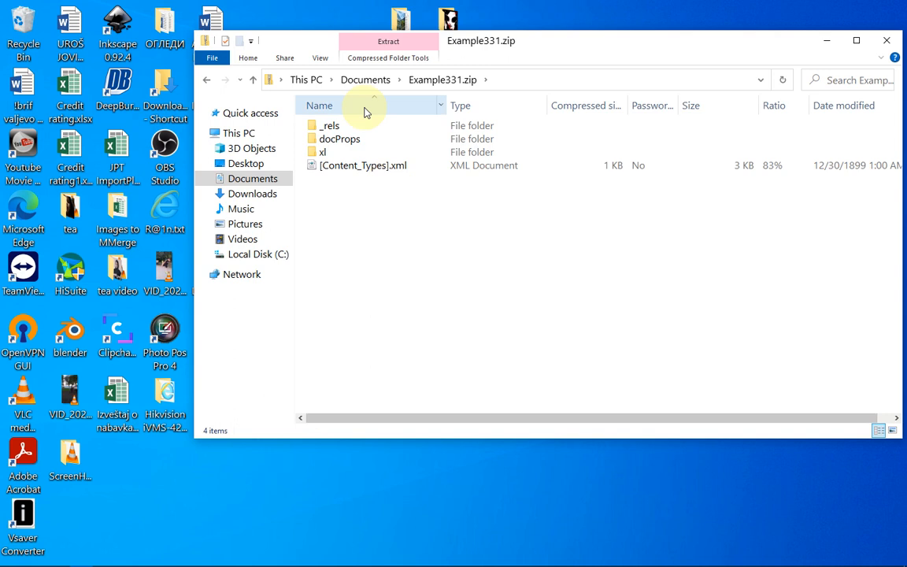
double_click(329, 154)
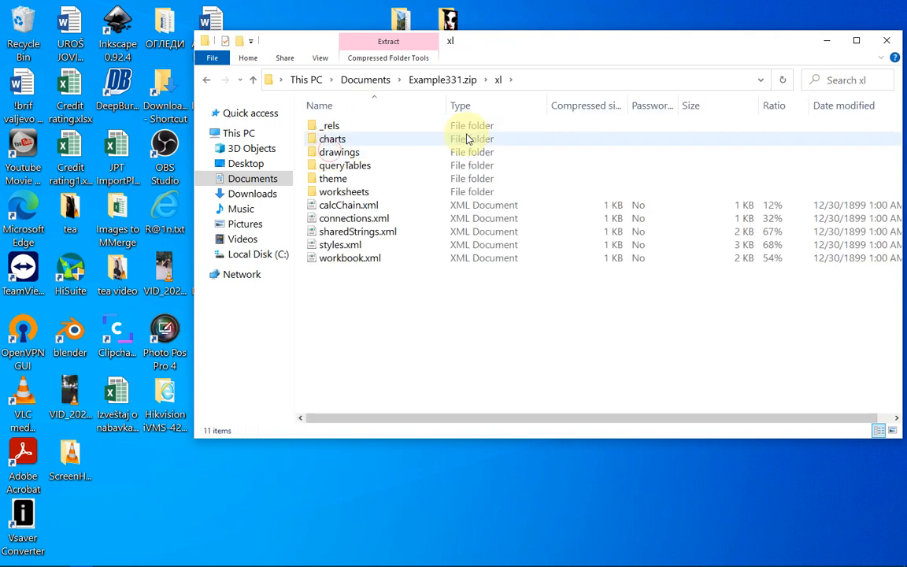
double_click(349, 193)
- Copy sheet2.xml from the archive onto the desktop and reposition its icon
left_click_drag(298, 40, 425, 90)
left_click(470, 215)
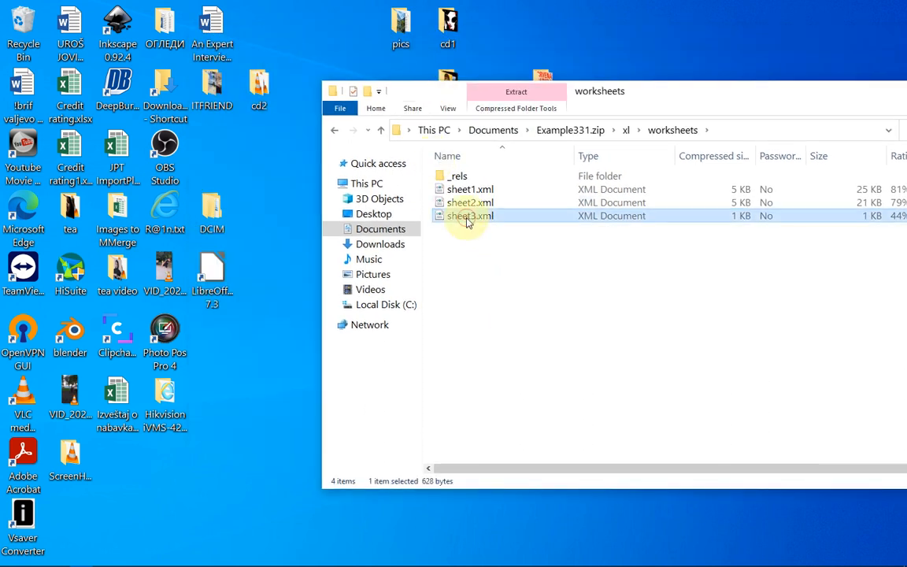
left_click(471, 205)
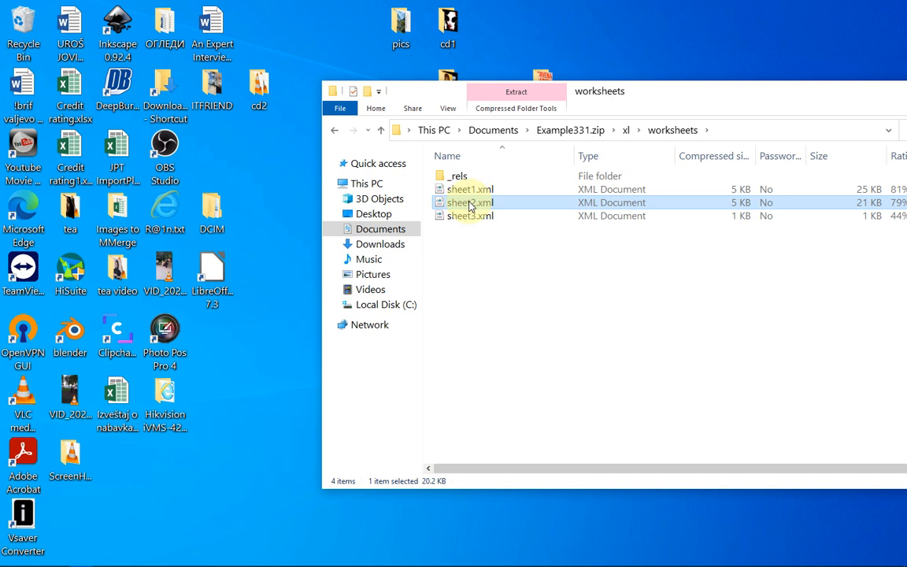
left_click_drag(470, 204, 245, 472)
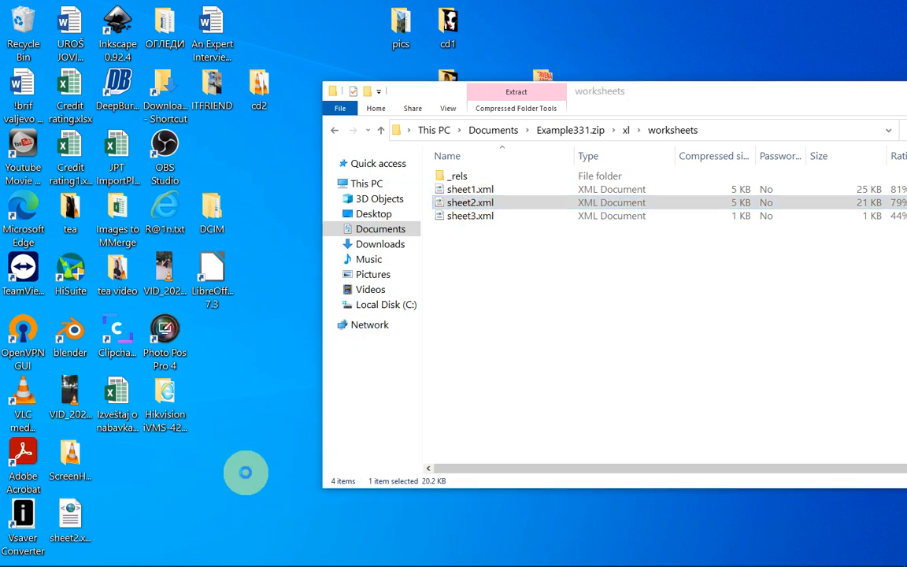
left_click(70, 519)
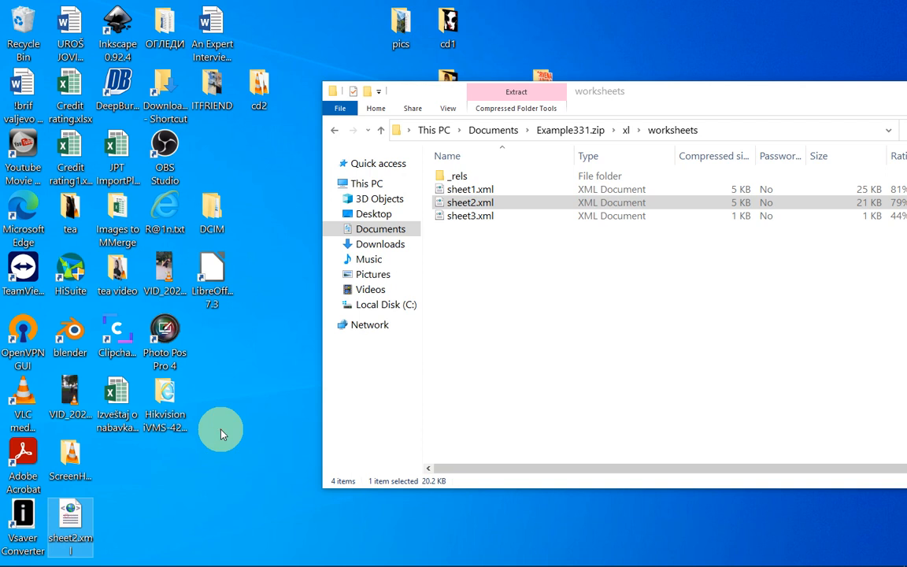
left_click_drag(220, 433, 210, 447)
- Open sheet2.xml in Notepad and enlarge the window to show more XML lines
right_click(211, 450)
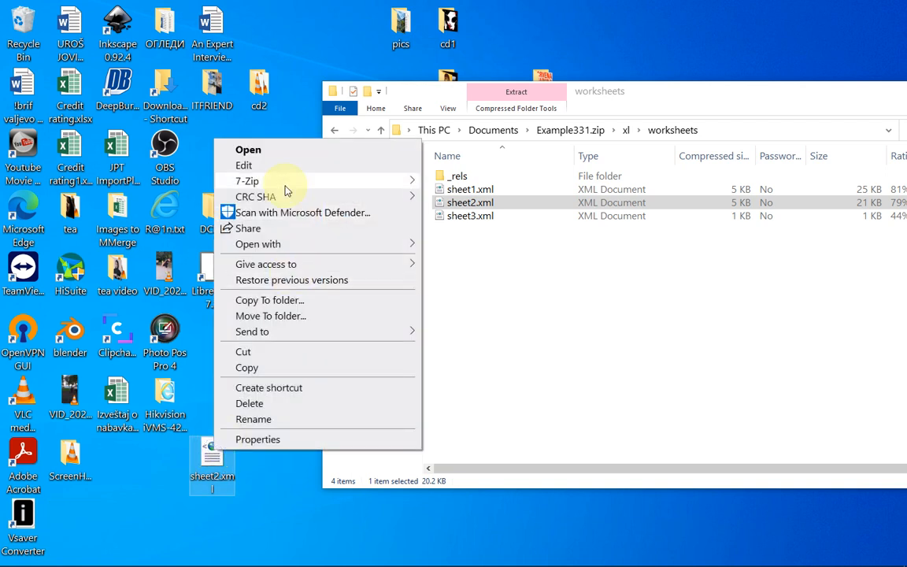
left_click(245, 166)
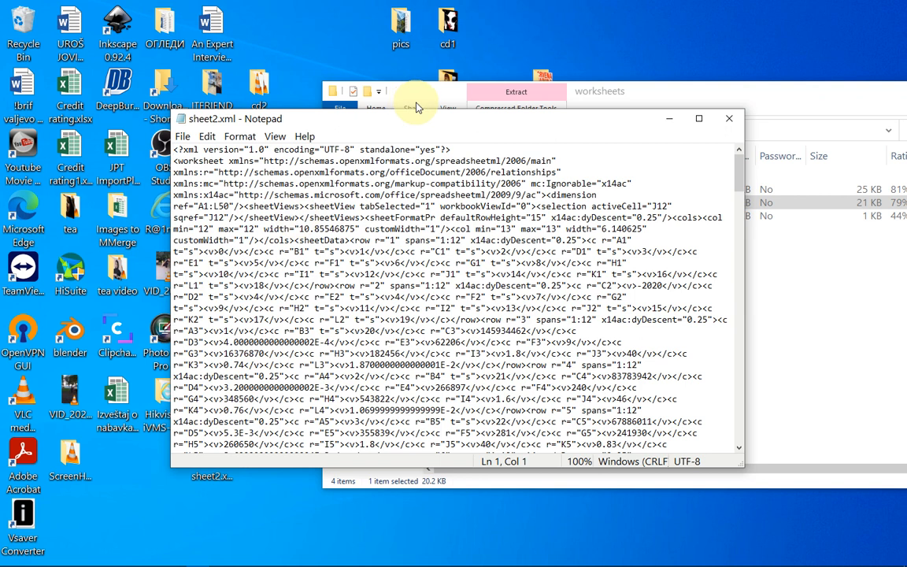
left_click_drag(415, 120, 383, 37)
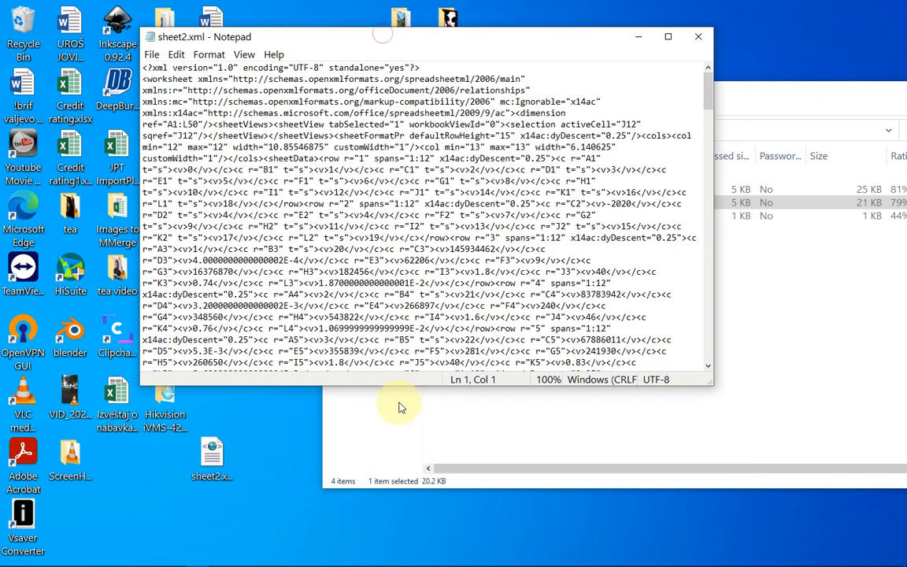
left_click_drag(401, 384, 385, 525)
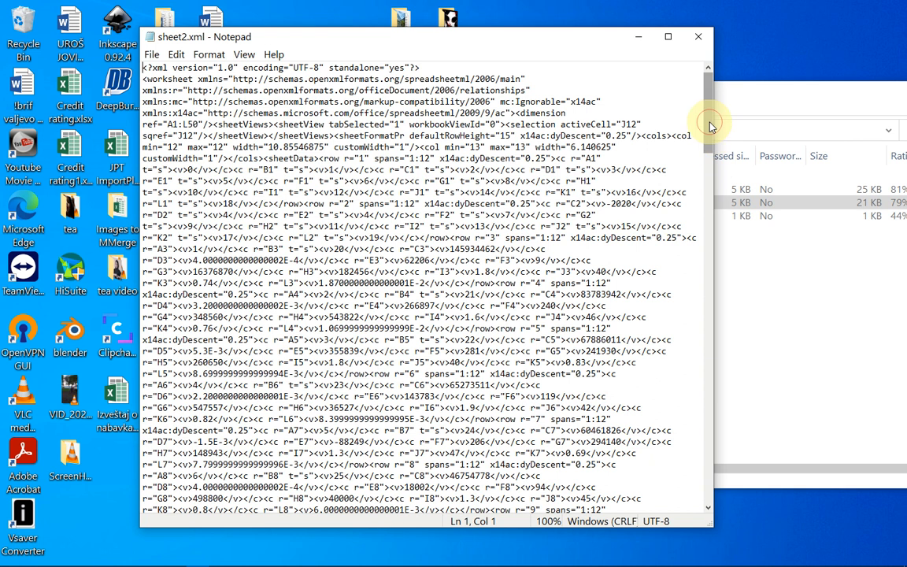
left_click_drag(708, 122, 689, 55)
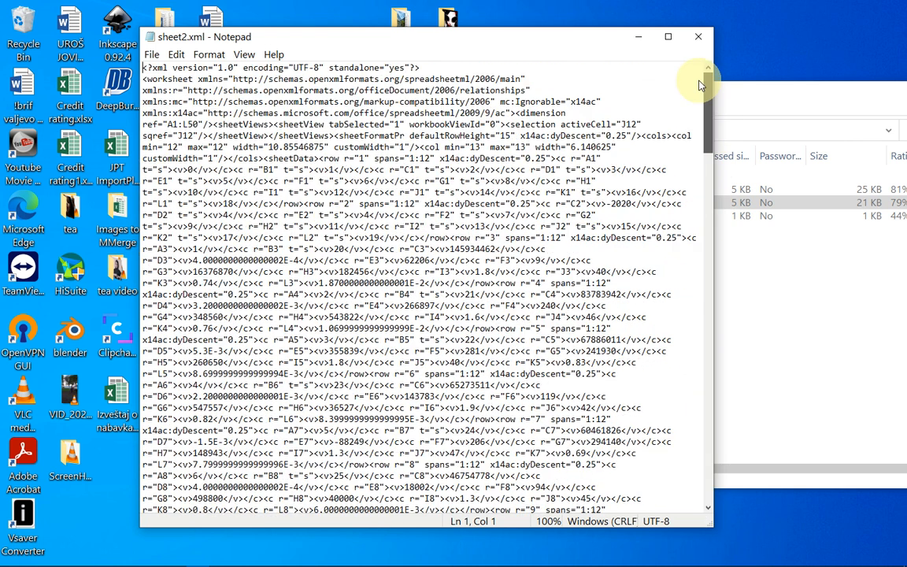
- Search for 'protect' to locate the sheetProtection element with its SHA-512 settings
left_click(172, 55)
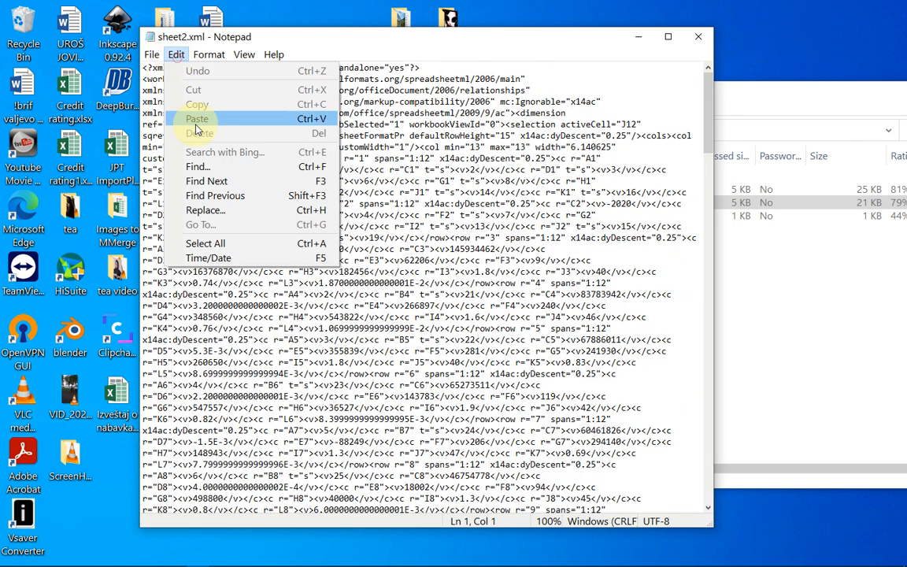
left_click(203, 180)
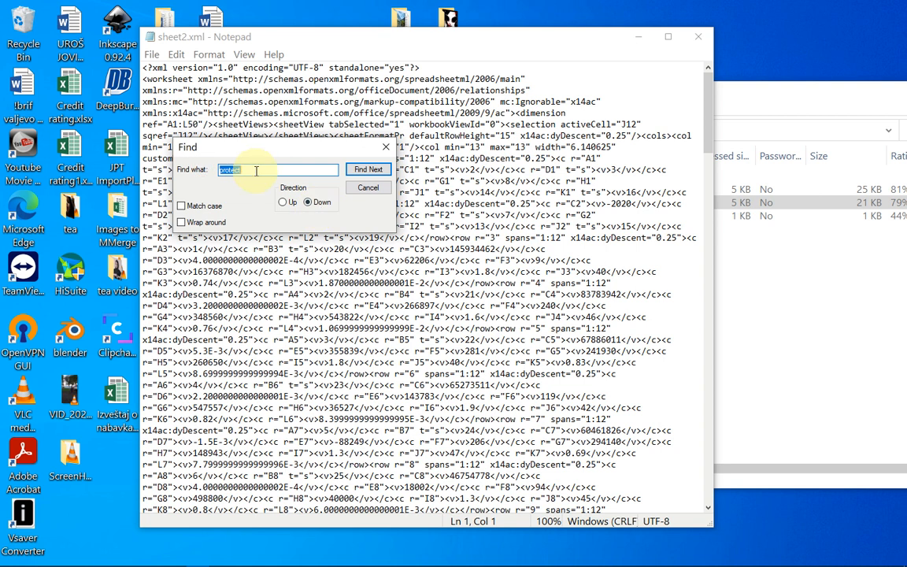
left_click_drag(257, 170, 211, 168)
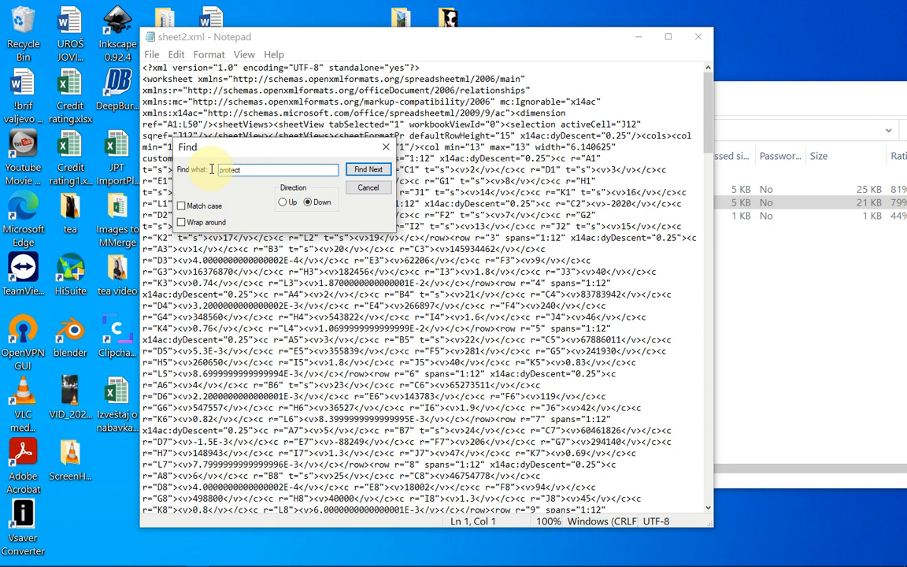
key("Return")
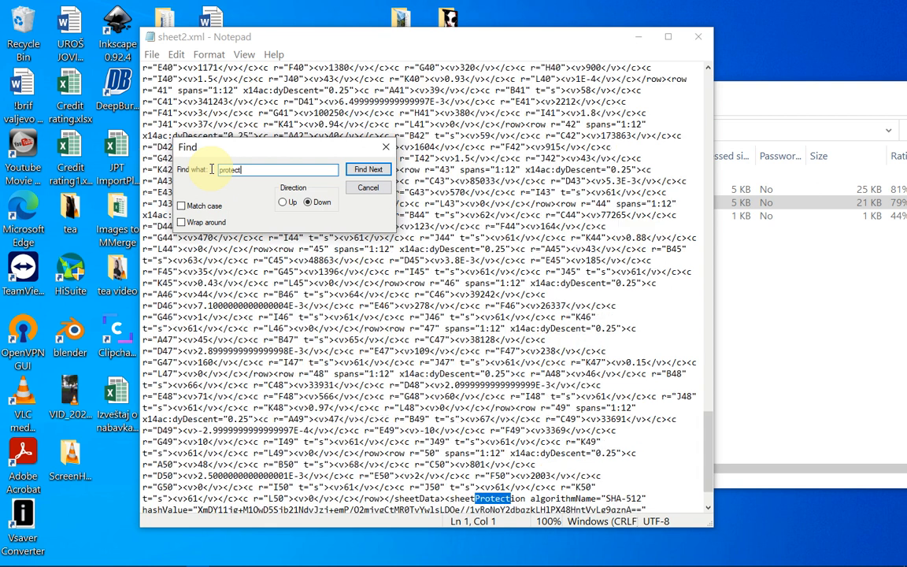
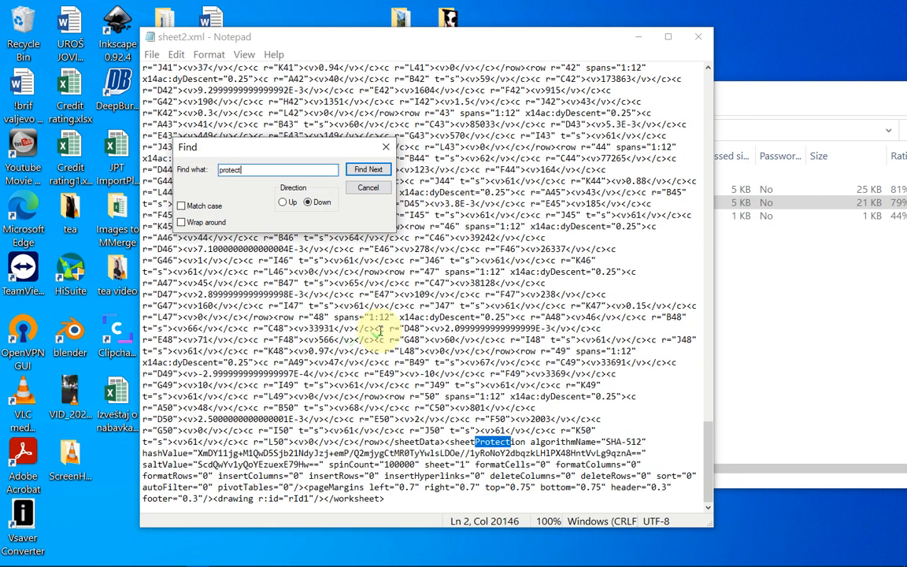
- Close the Find box so the sheetProtection tag near the end of sheet2.xml shows fully
left_click(386, 148)
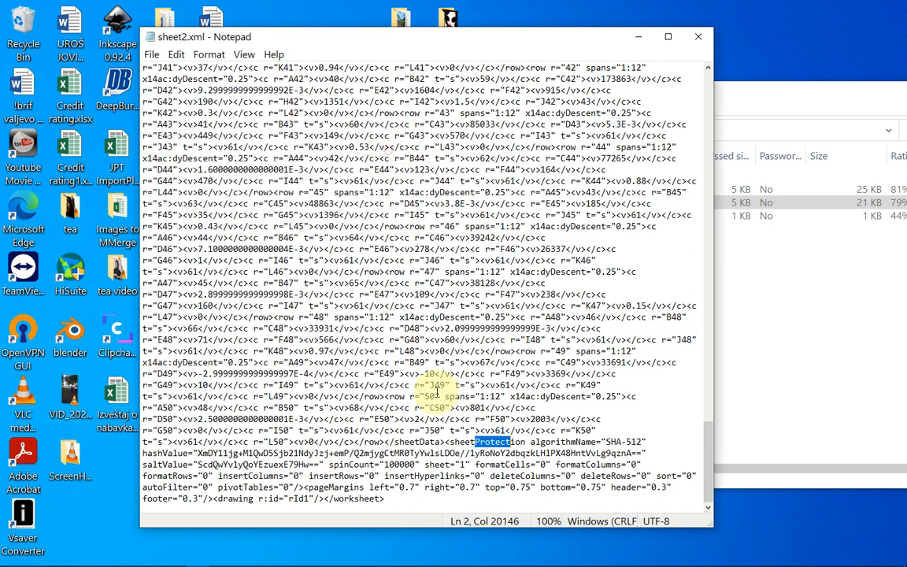
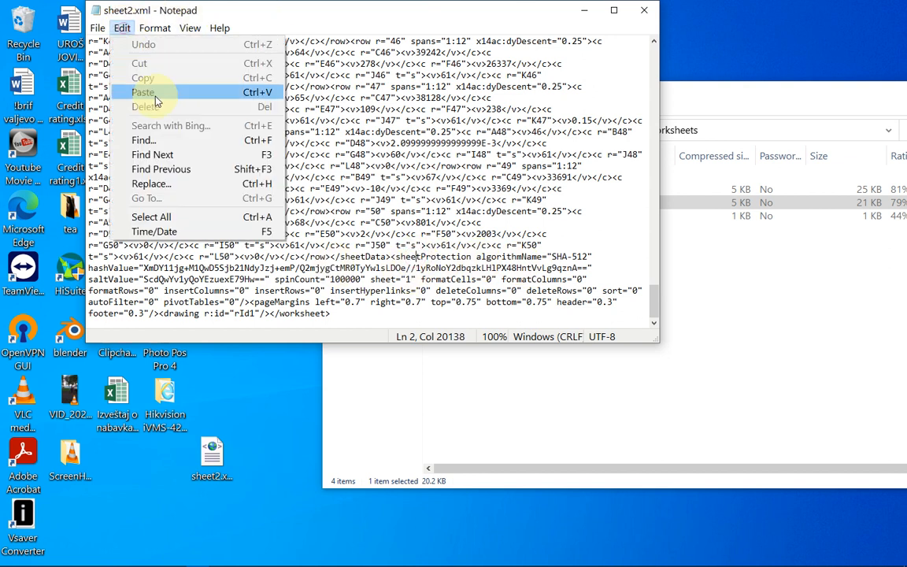
- Search sheet2.xml for "protect" to jump to the sheetProtection tag
left_click(143, 140)
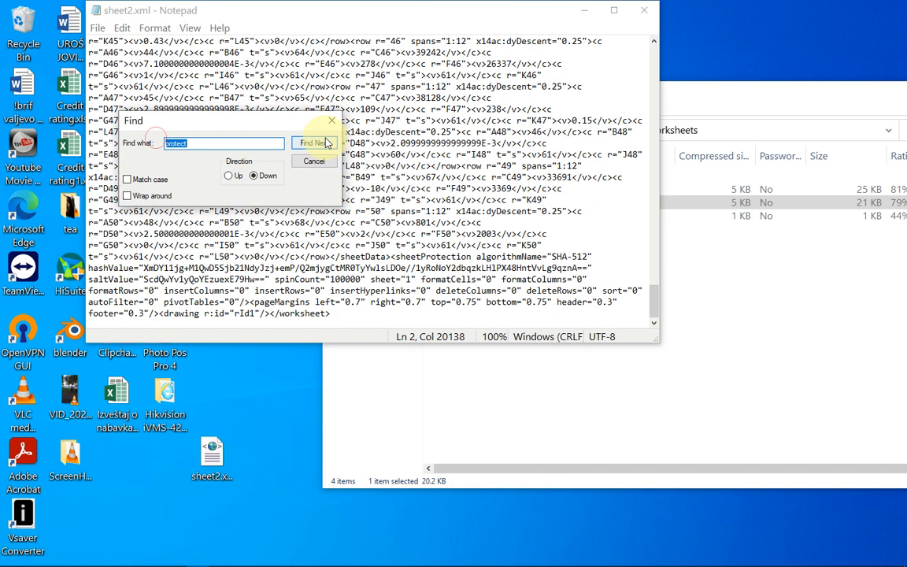
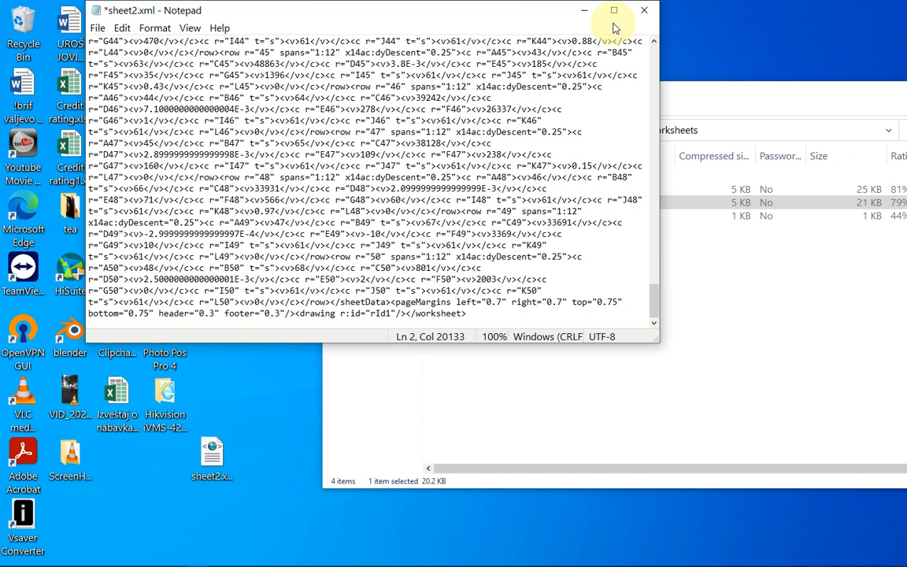
- Save the edited sheet2.xml from Notepad's File menu and close Notepad
left_click(98, 29)
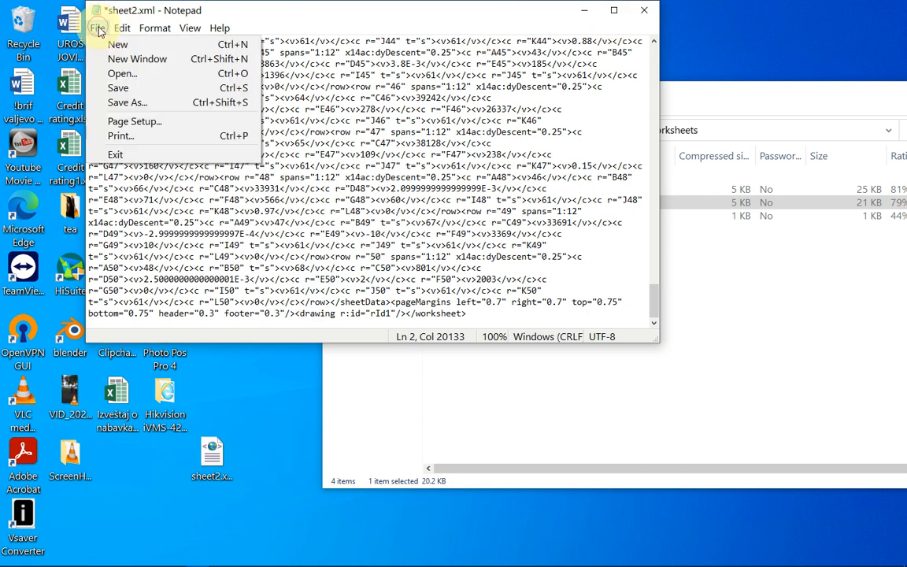
left_click(126, 88)
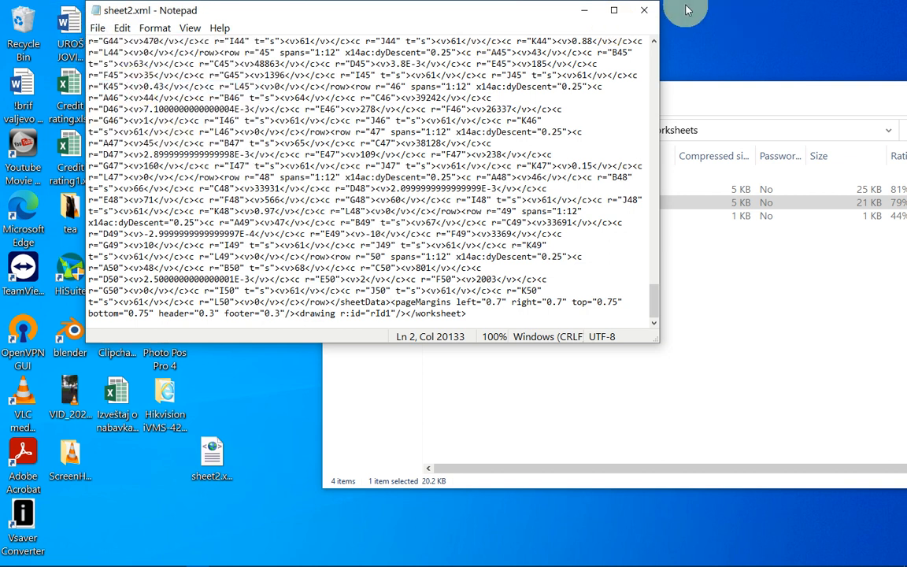
left_click(644, 10)
- Copy the edited sheet2.xml into Example331.zip's worksheets folder, replacing the original, then return to the archive root
left_click_drag(200, 466, 498, 201)
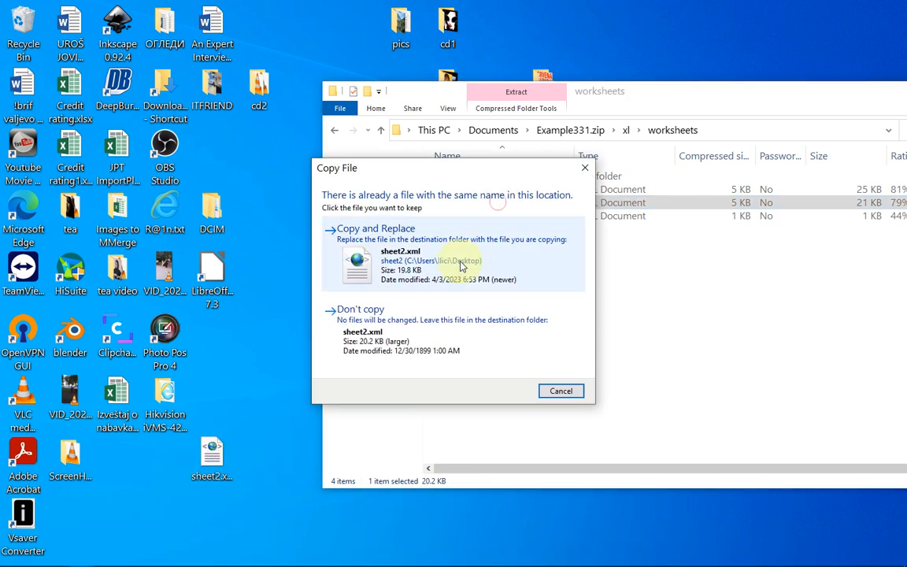
left_click(356, 236)
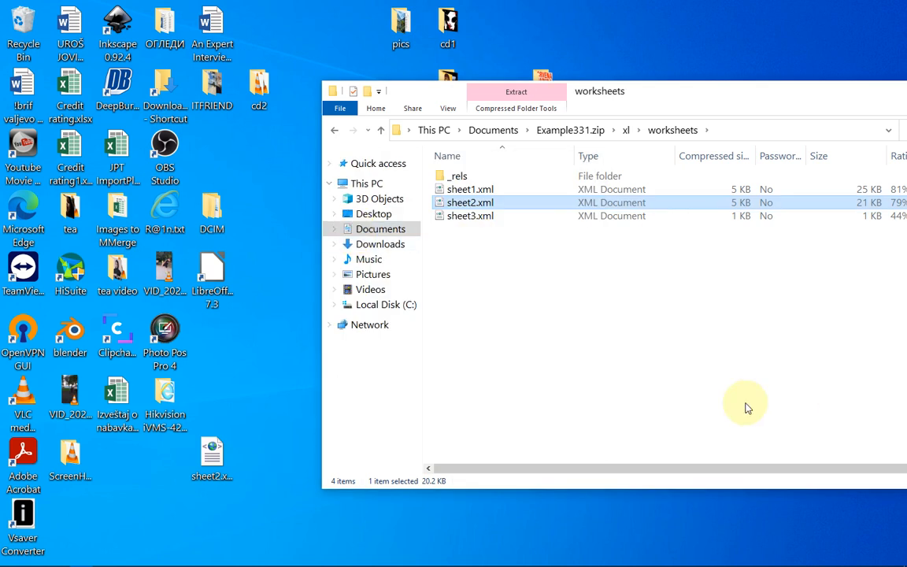
left_click(336, 132)
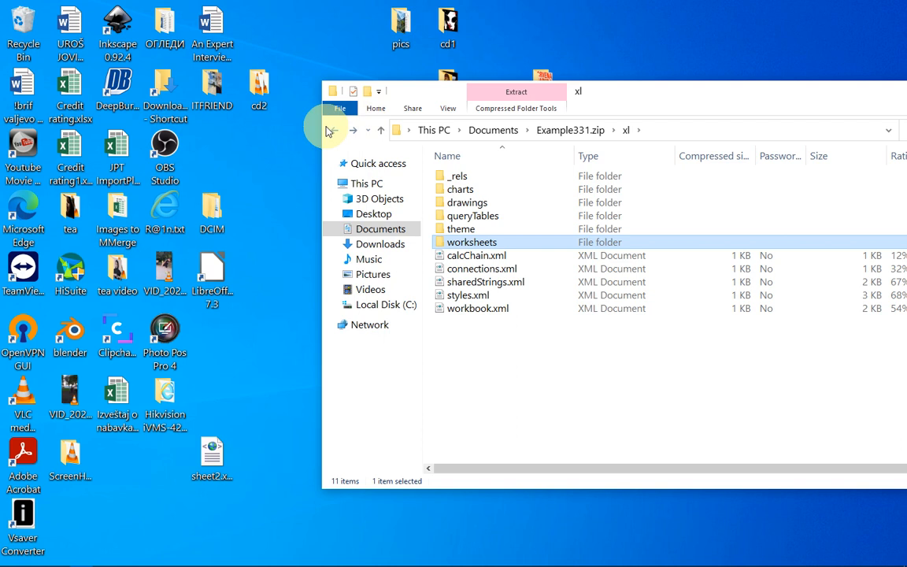
left_click(331, 130)
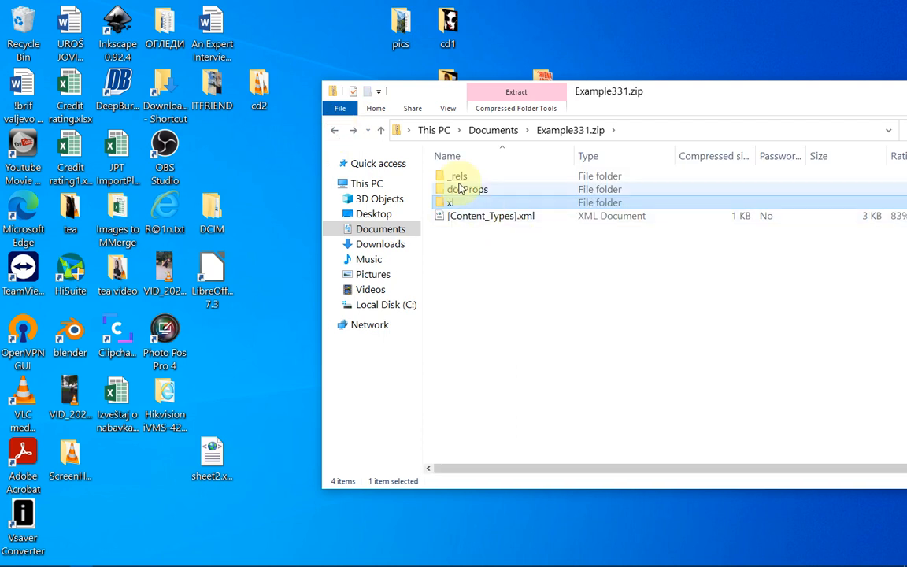
- Rename Example331.zip in Documents to Example331.xlsx and confirm the extension change
left_click(336, 132)
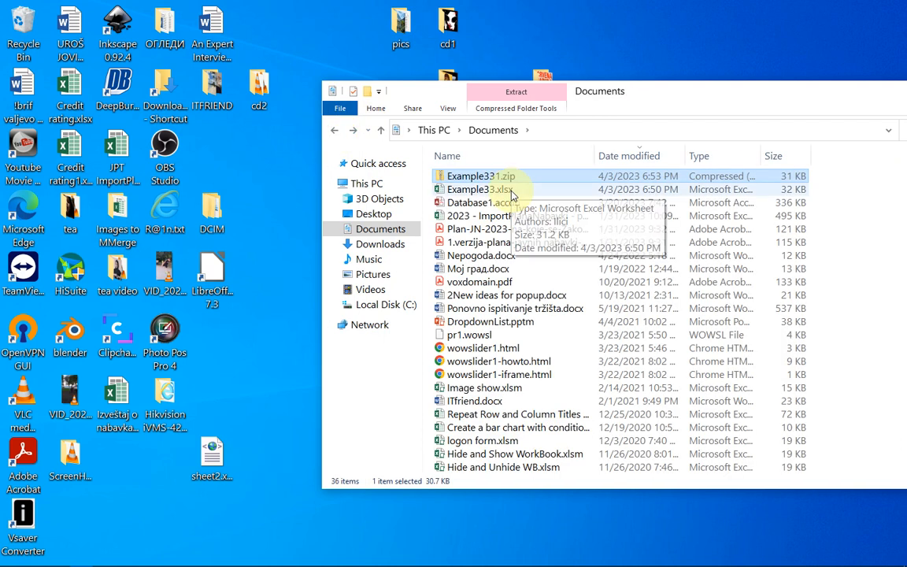
right_click(488, 181)
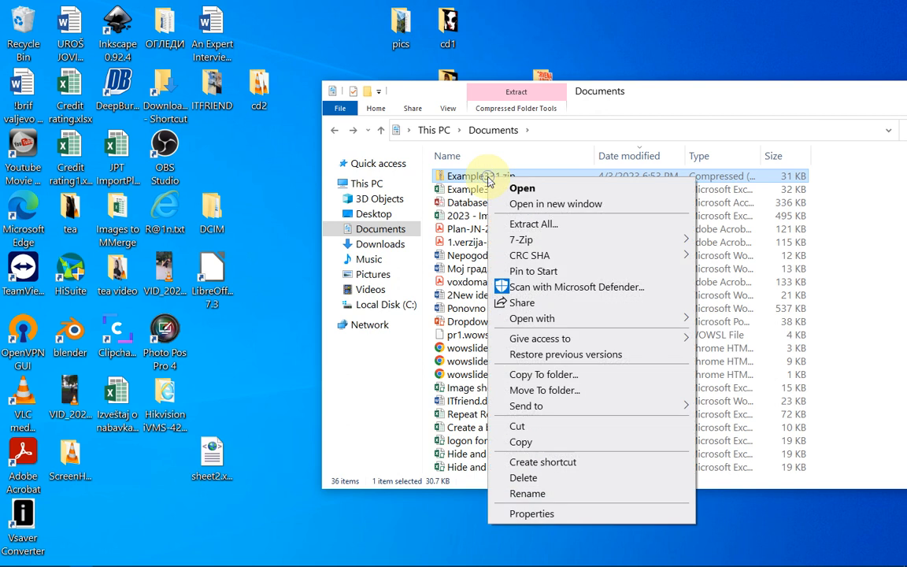
left_click(527, 494)
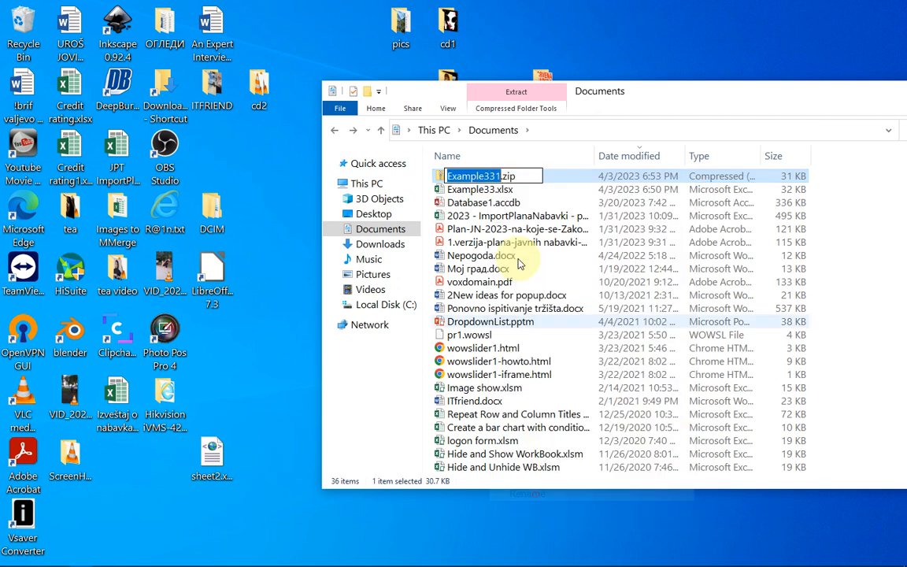
left_click(519, 176)
double_click(510, 177)
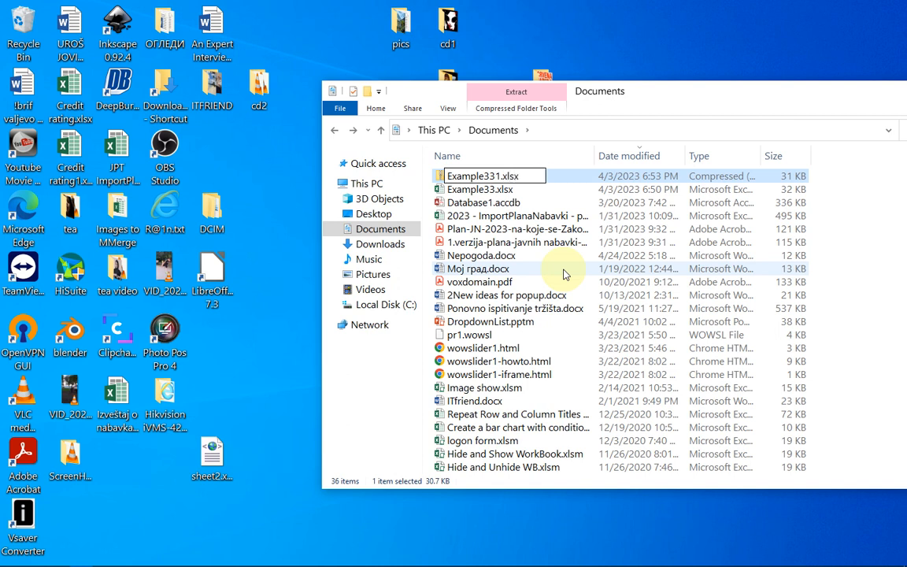
key("Return")
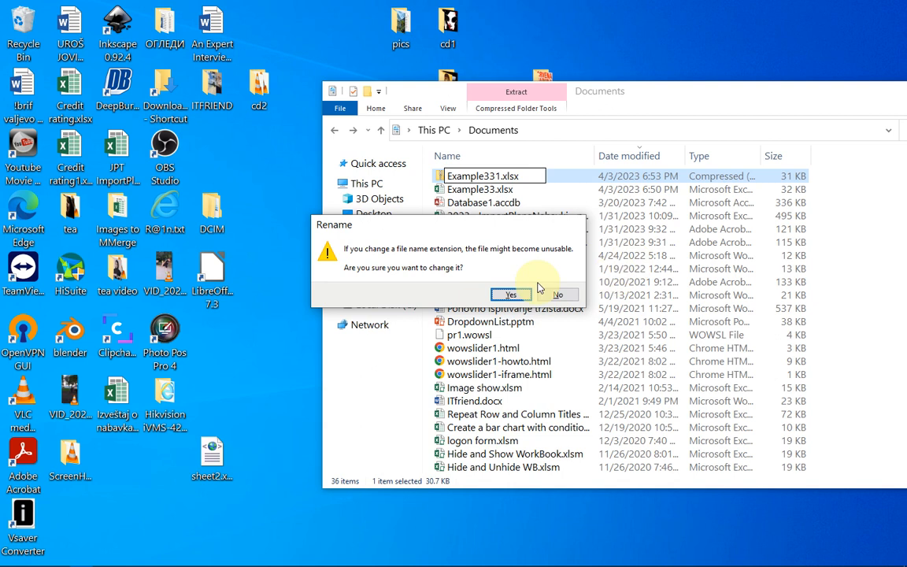
left_click(508, 296)
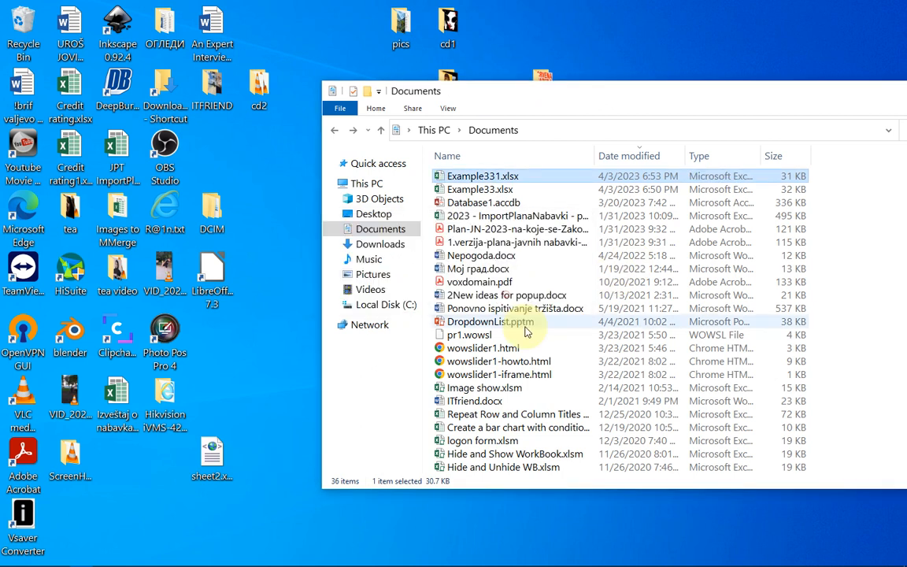
left_click(472, 180)
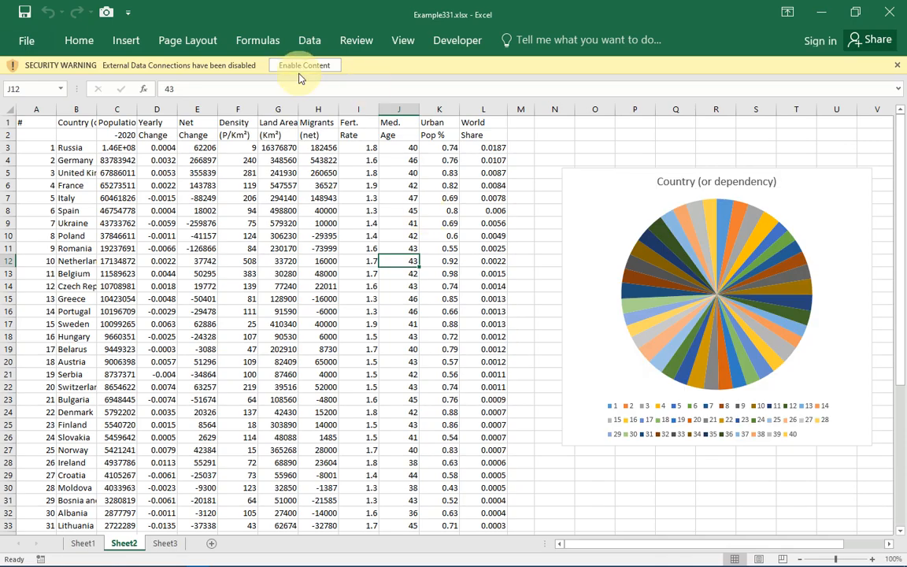
- Enable content in Example331.xlsx and switch between the Sheet1 and Sheet2 tabs
left_click(303, 65)
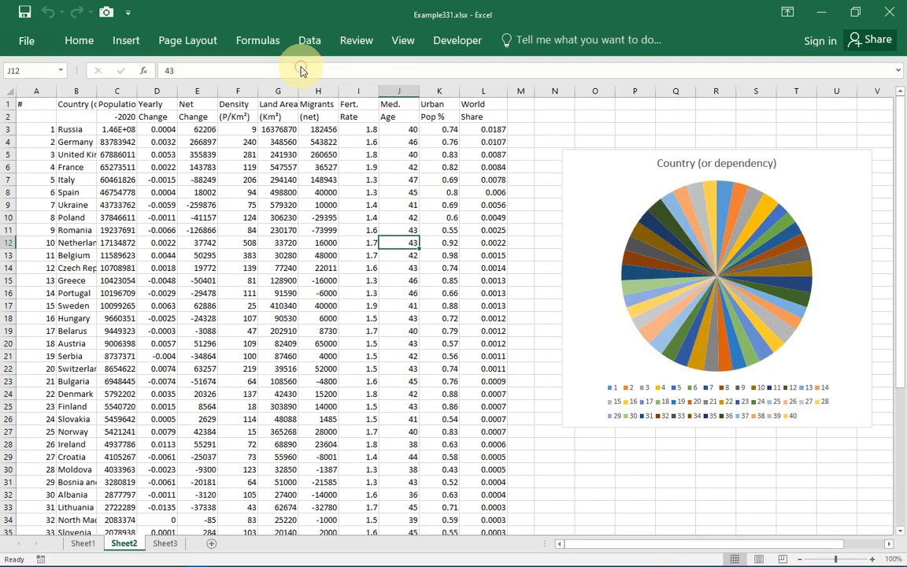
left_click(70, 544)
left_click(124, 543)
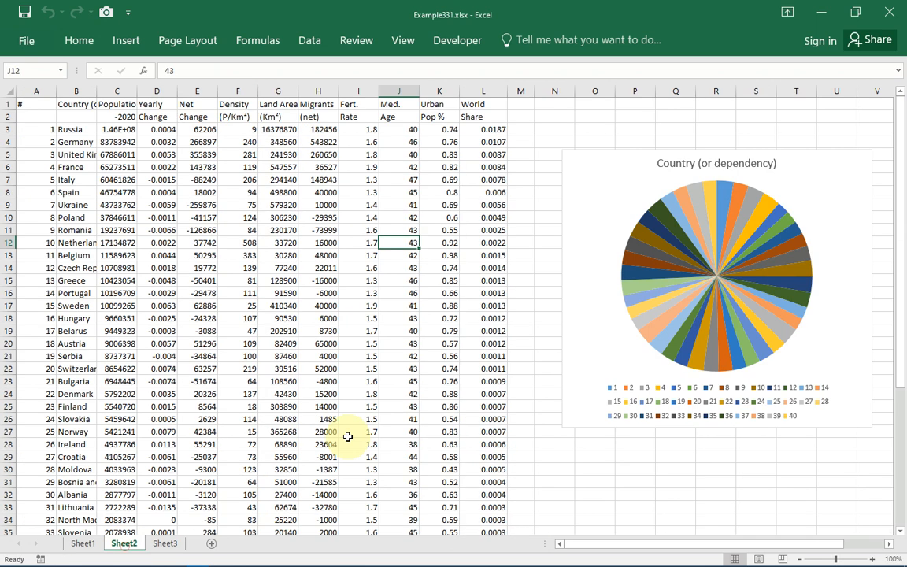
left_click(497, 246)
left_click(538, 250)
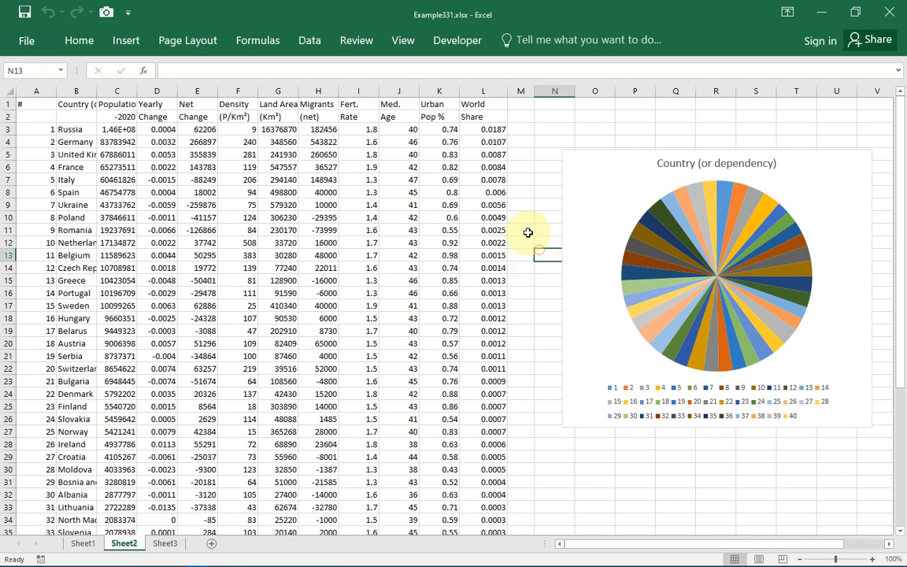
- Enter the test text 'sdfsd' in M11 and 'sdfsdf' in M15 on Sheet2
left_click(527, 233)
type("sdfsd")
key("Return")
left_click(526, 280)
type("sdfsd")
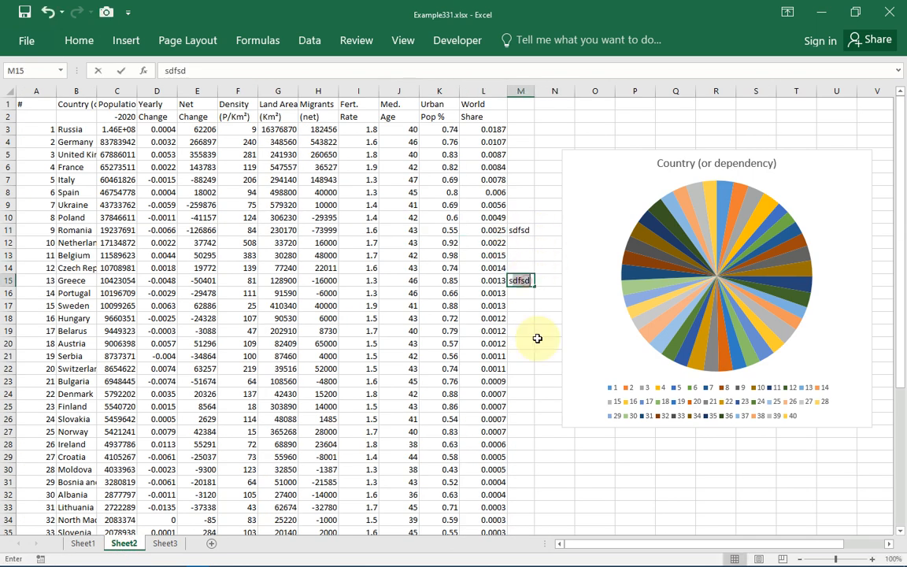
type("f")
left_click(532, 369)
type("sdfsdf")
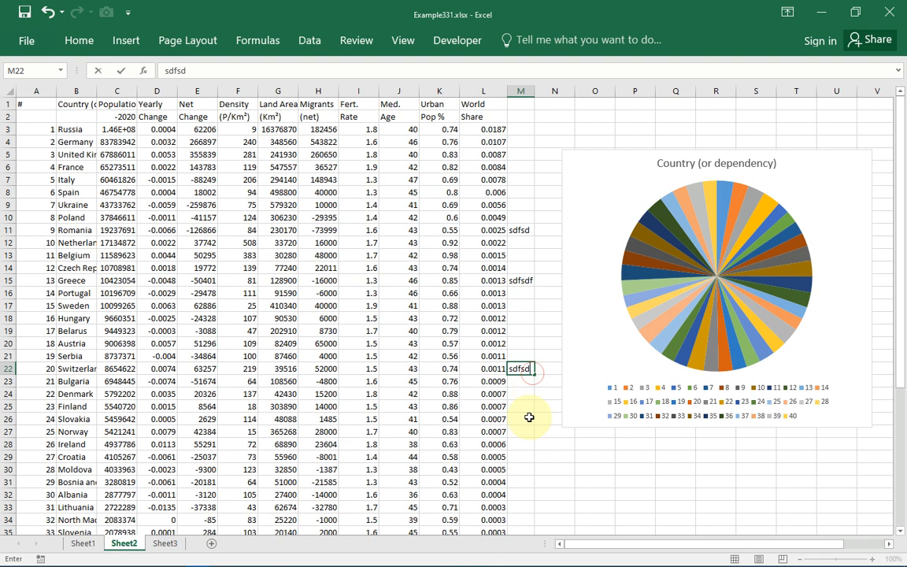
left_click(531, 419)
scroll(532, 418, "down", 6)
- Replace the value in cell L40 with 234556
double_click(492, 370)
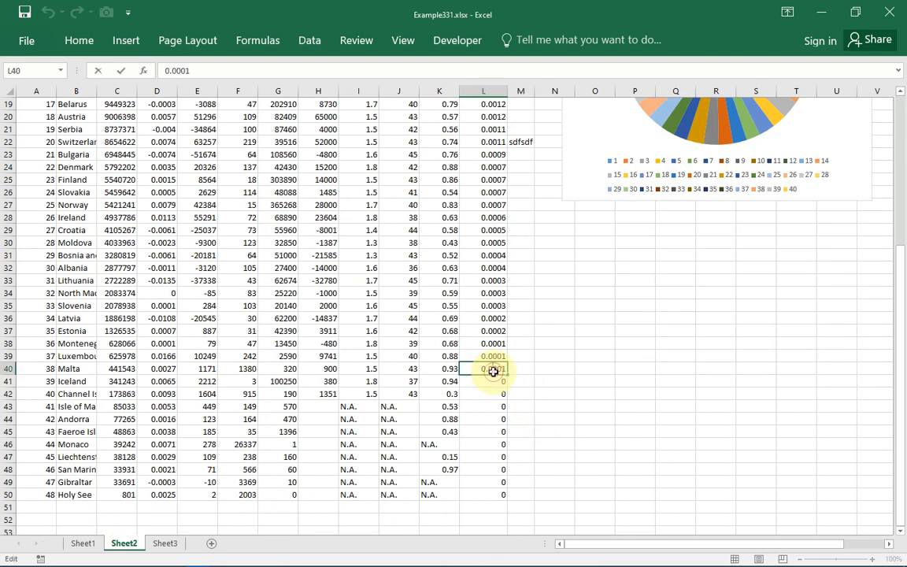
mouse_move(507, 370)
left_mouse_down()
mouse_move(488, 375)
mouse_move(509, 370)
left_mouse_up()
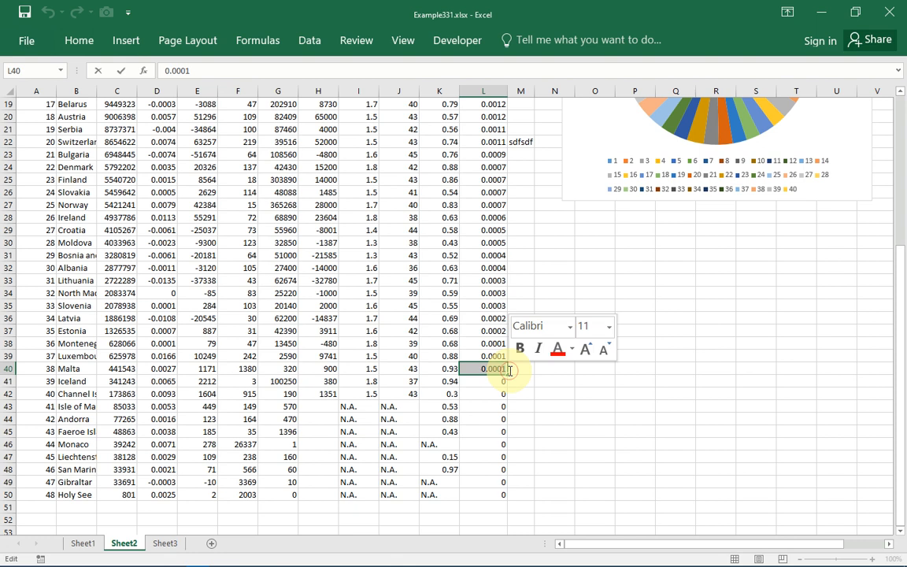
key("Delete")
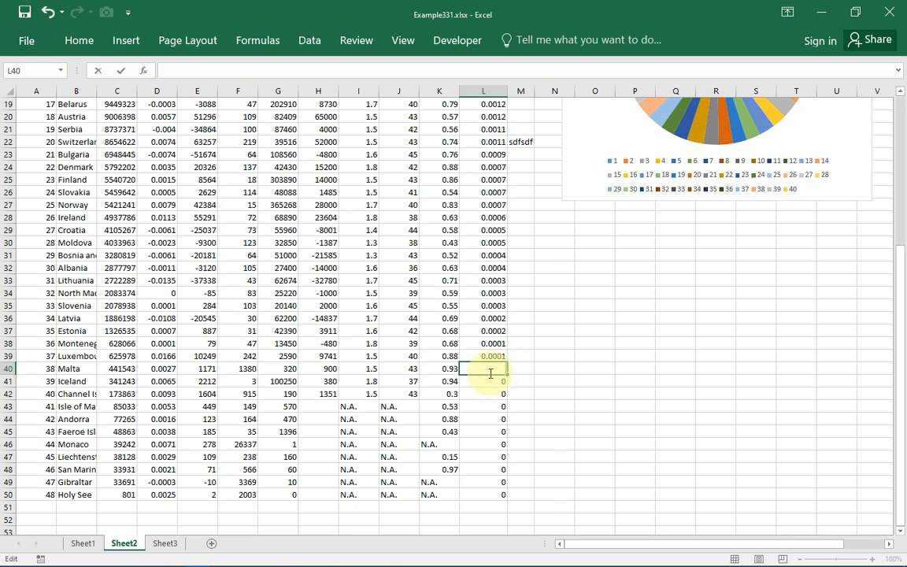
type("234556")
key("Return")
left_click(618, 318)
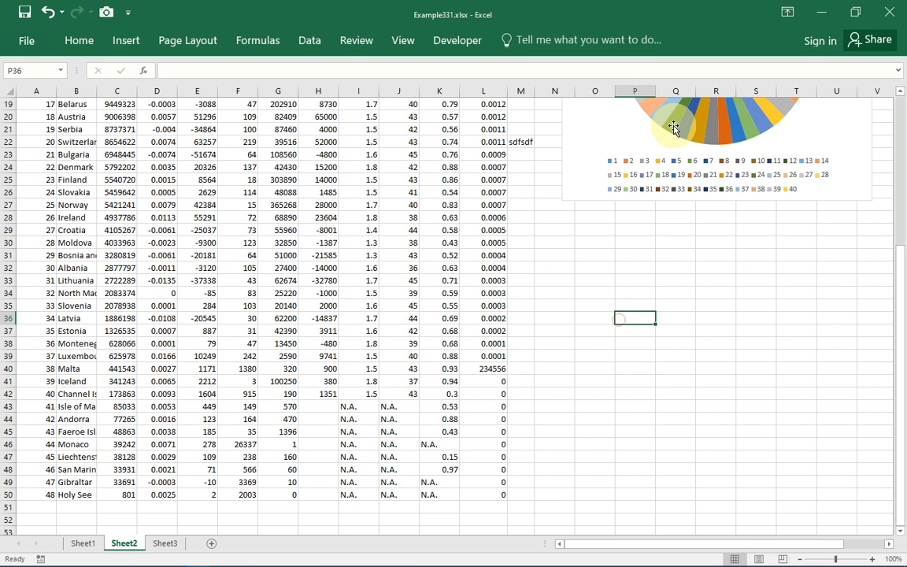
- Drag the pie chart's slices outward so they separate from the centre
left_click(673, 128)
left_click_drag(673, 128, 740, 150)
left_click(726, 137)
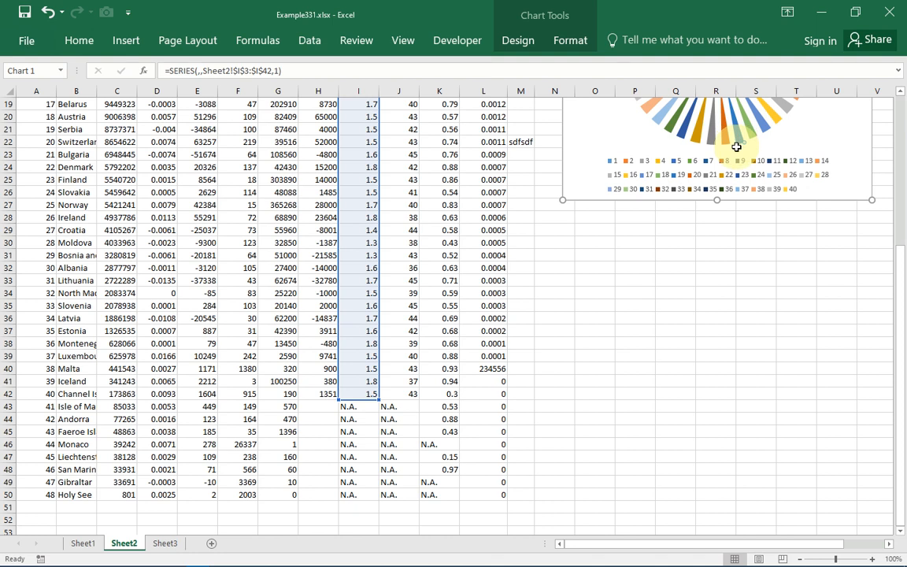
left_click(439, 251)
- Enter test text: 'fdgdf' in L26, 'gfdgd' in N33, 'fder' in S39, 'we' in R43
double_click(489, 191)
type("fd")
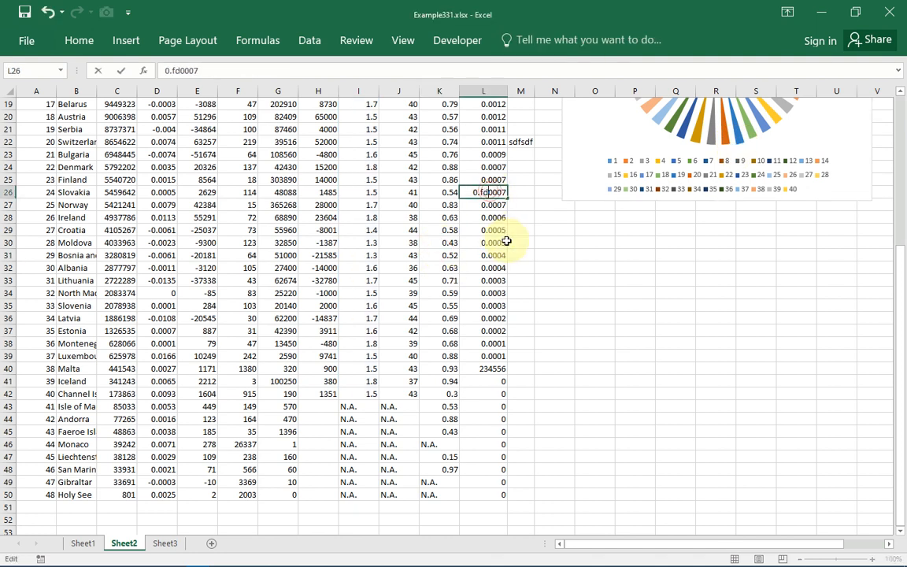
type("gdf")
left_click(553, 283)
type("gfdgd")
left_click(741, 355)
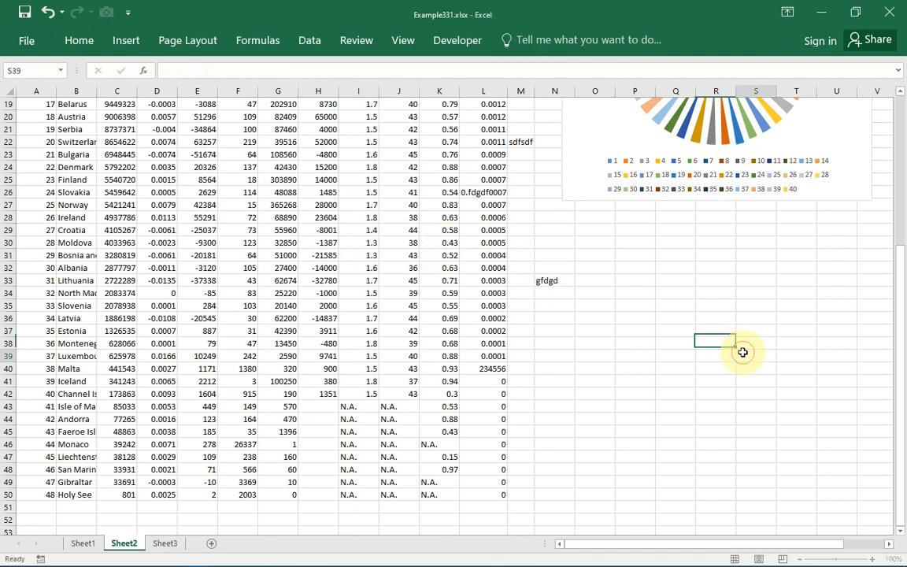
type("fder")
left_click(714, 406)
type("we")
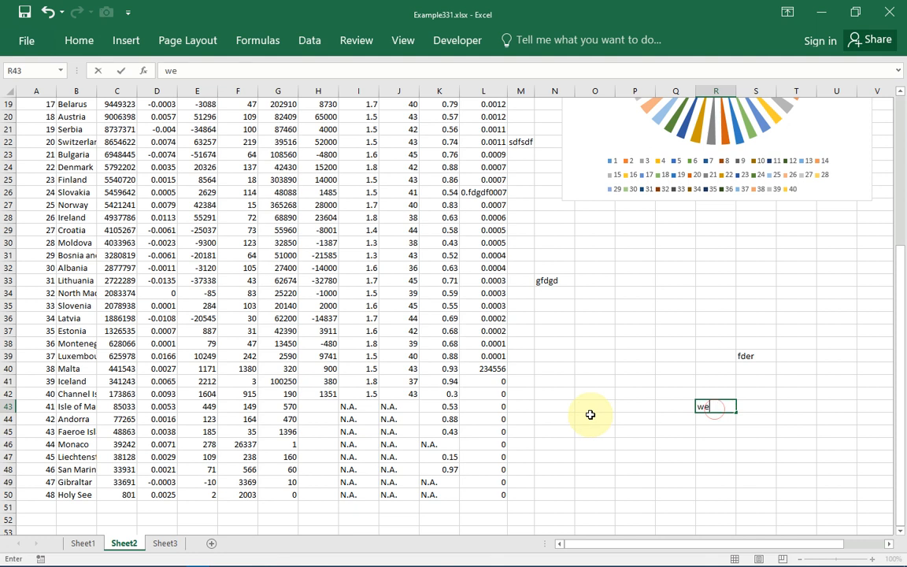
left_click(594, 417)
left_click(311, 468)
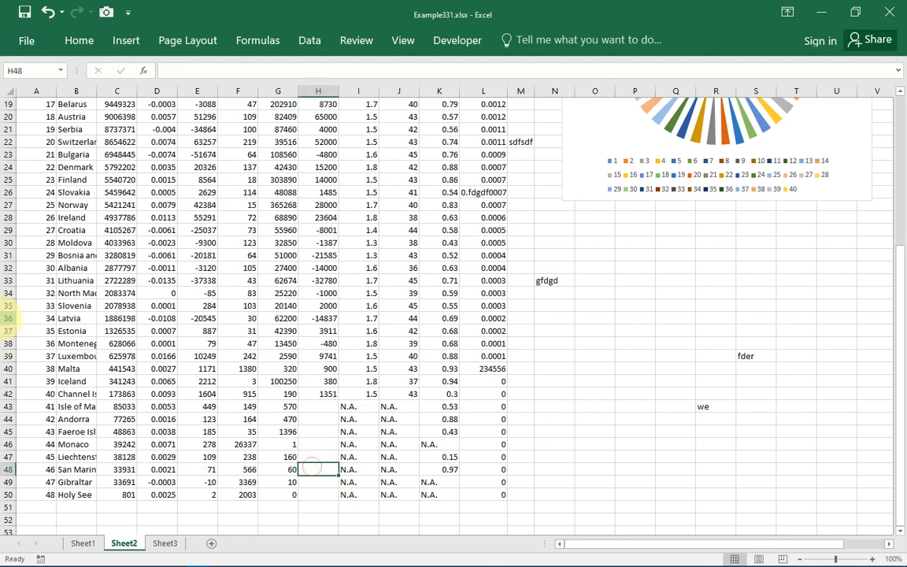